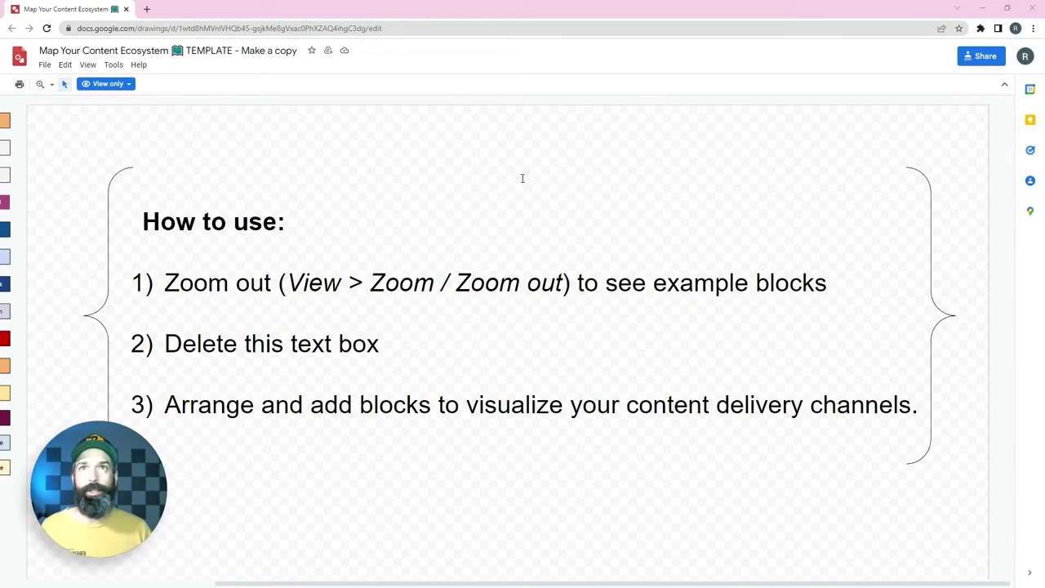
Make an editable copy of the template named 'Example Ecosystem'
left_click(43, 64)
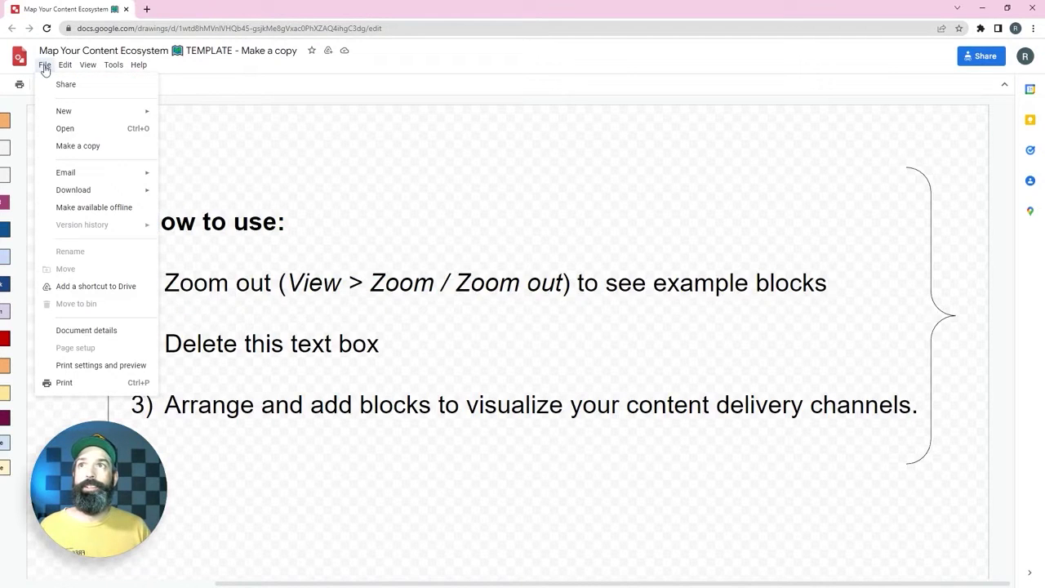
left_click(93, 147)
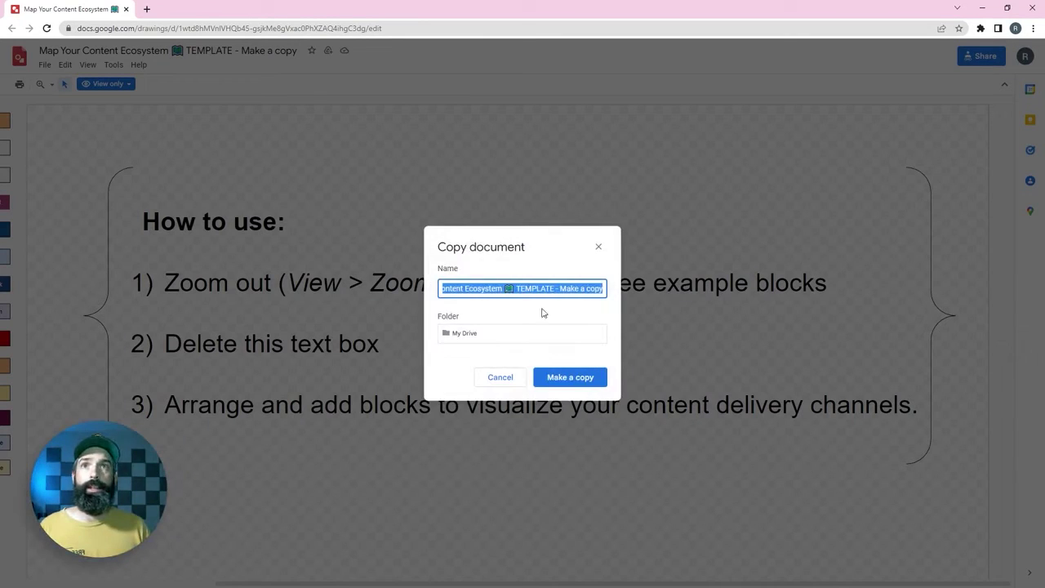
type("Example Ecosystem")
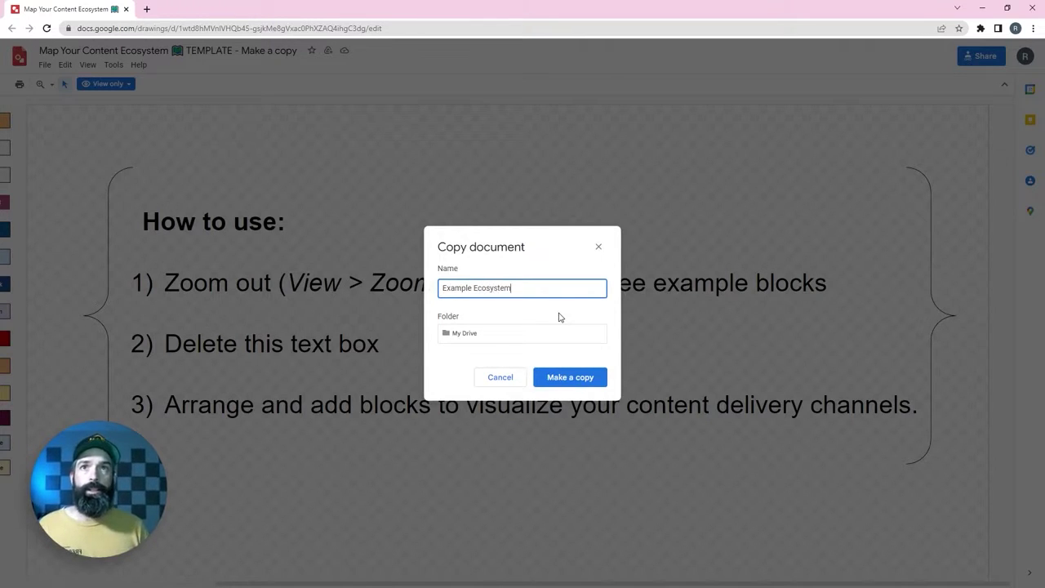
key("Return")
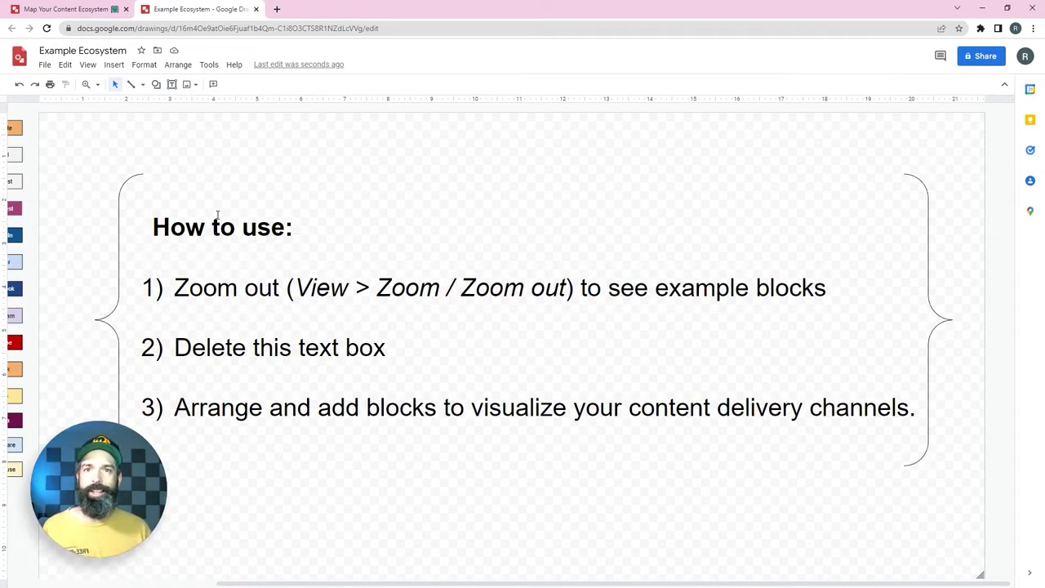
Zoom out and delete the 'How to use' instruction text box
left_click(181, 67)
mouse_move(133, 70)
mouse_move(88, 66)
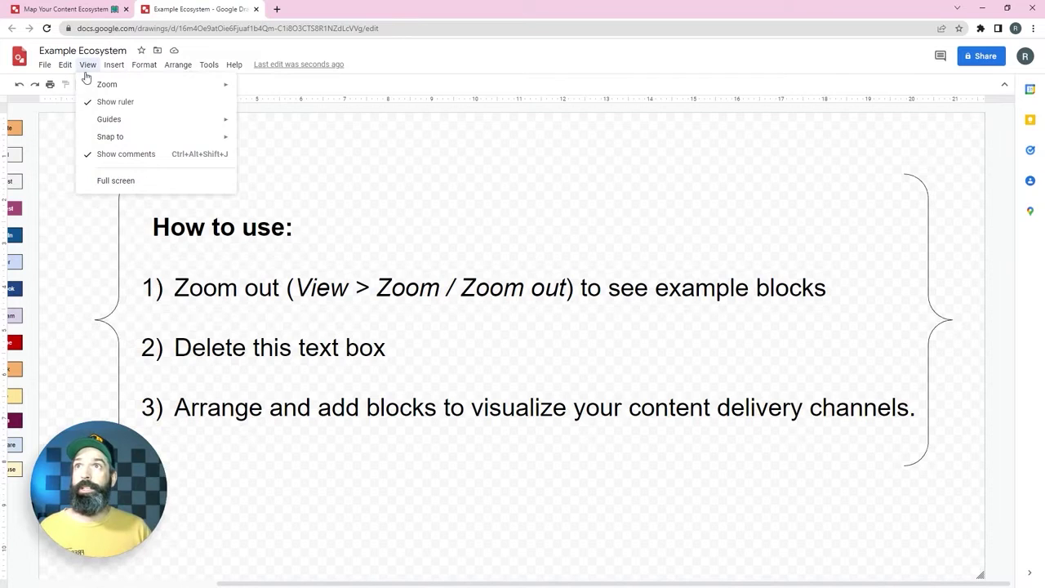
mouse_move(96, 85)
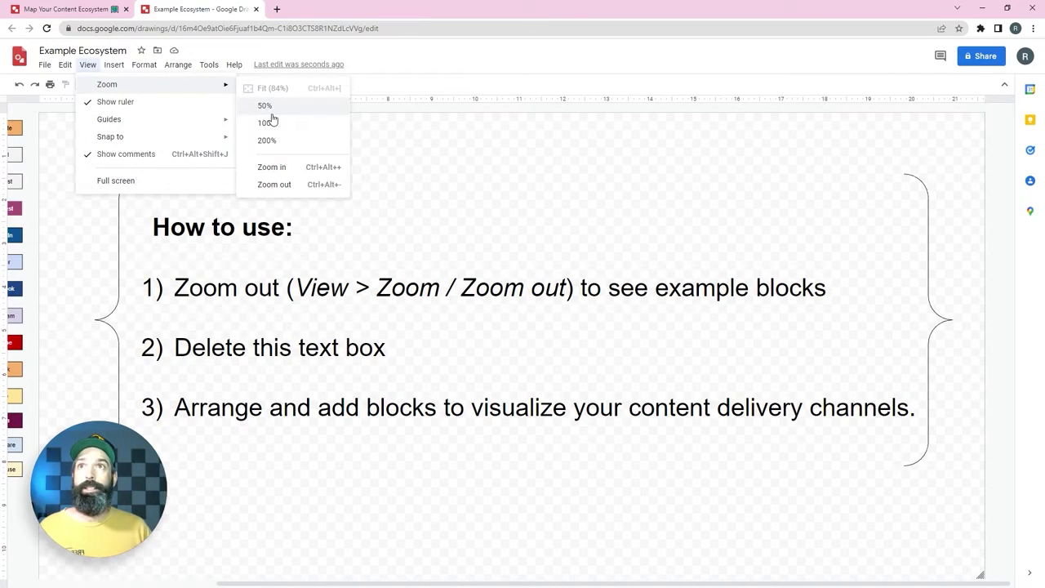
left_click(295, 186)
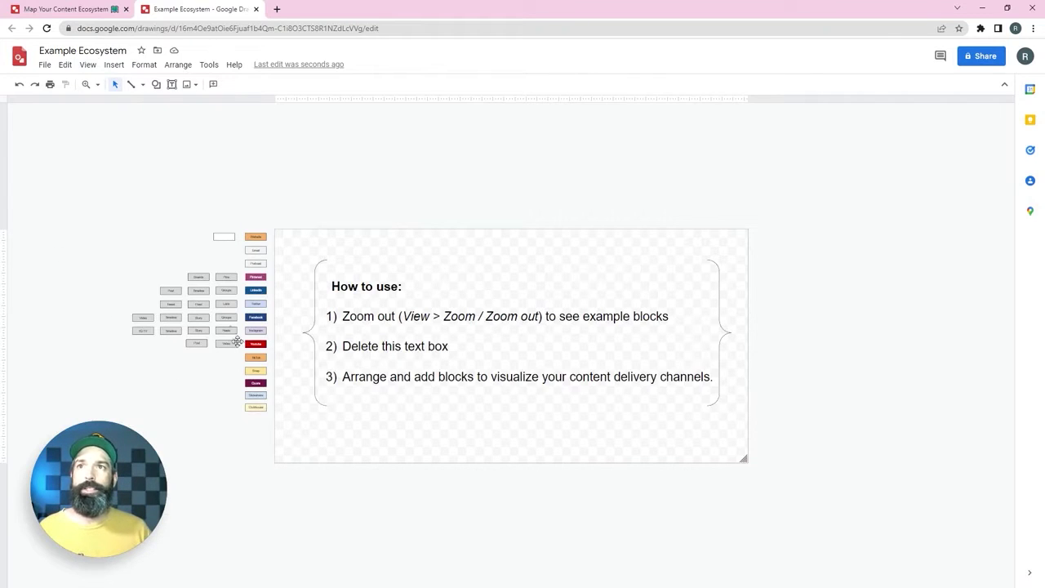
left_click(310, 337)
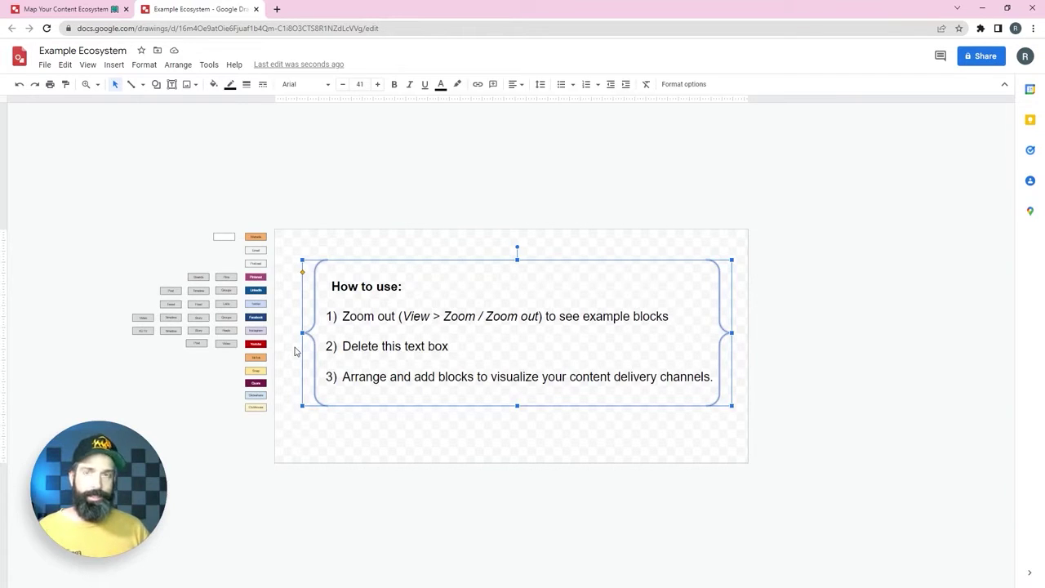
key("Delete")
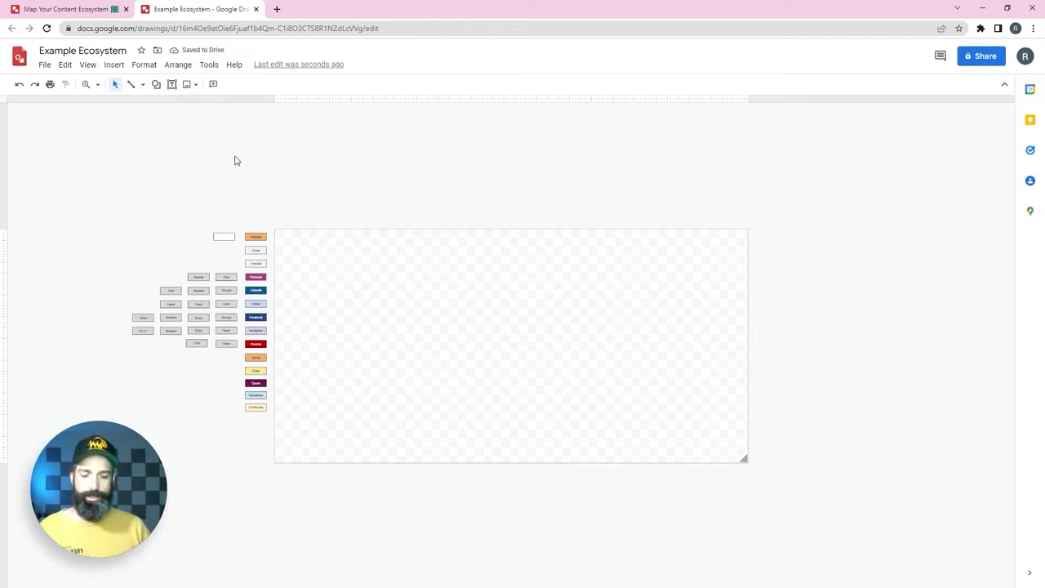
Zoom in with Ctrl+scroll until the example block labels are legible
scroll(234, 161, "up", 3)
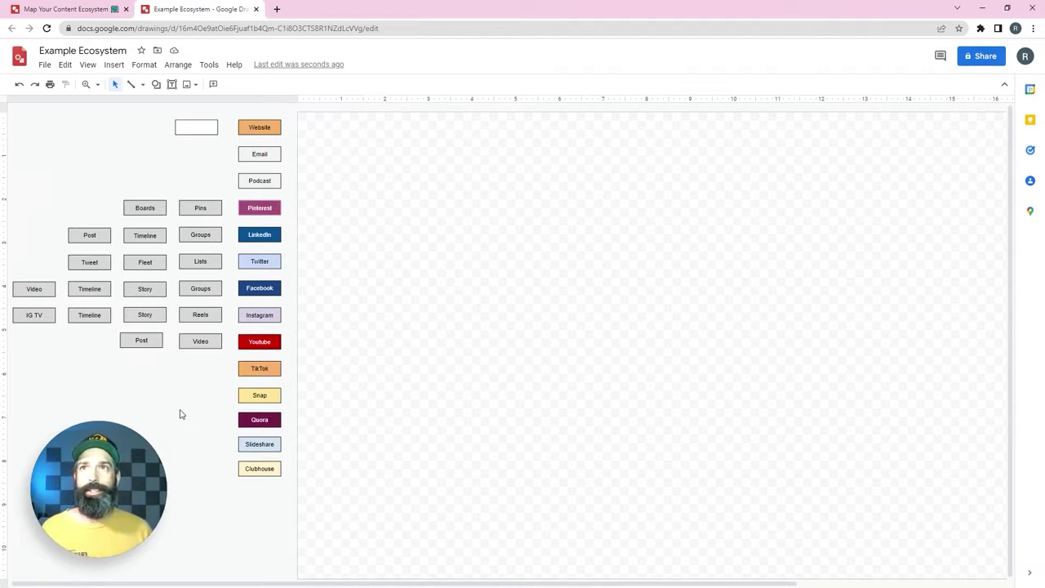
Move the orange Website block to the canvas, label it with the site's domain, and widen it
left_click(271, 125)
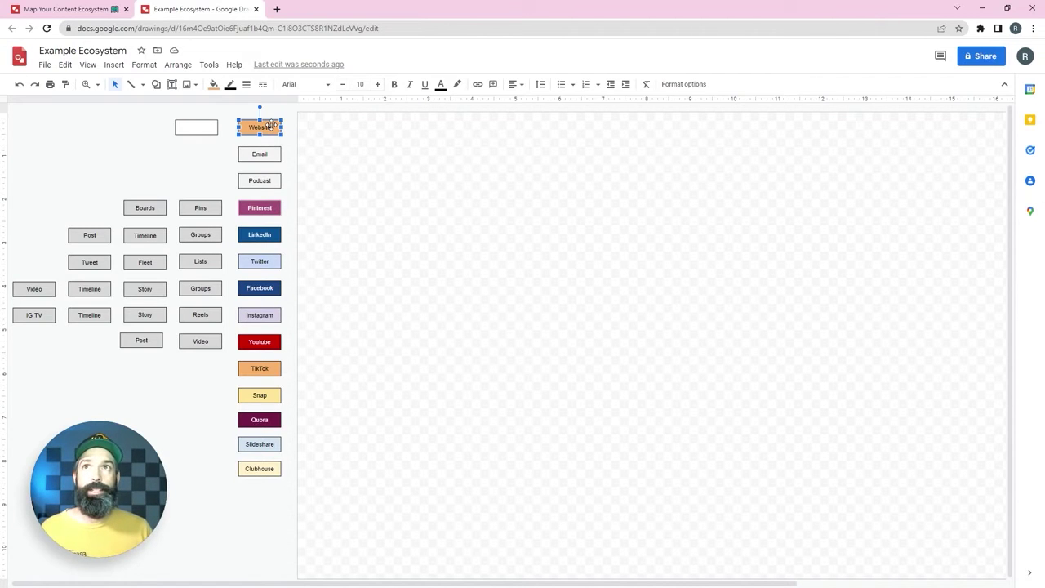
left_click_drag(271, 124, 650, 210)
left_click(642, 210)
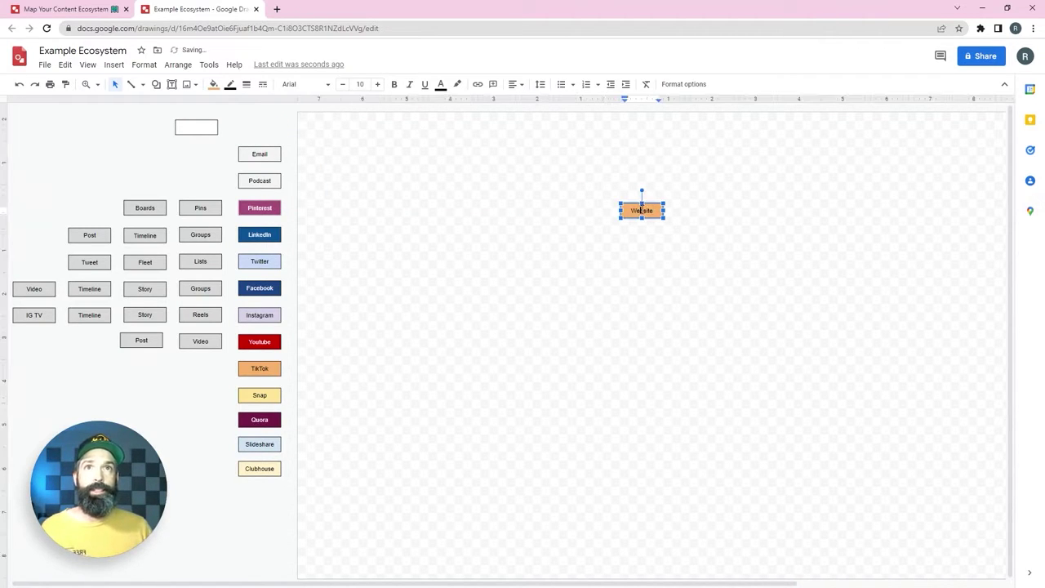
type("Rockstarmyth.com")
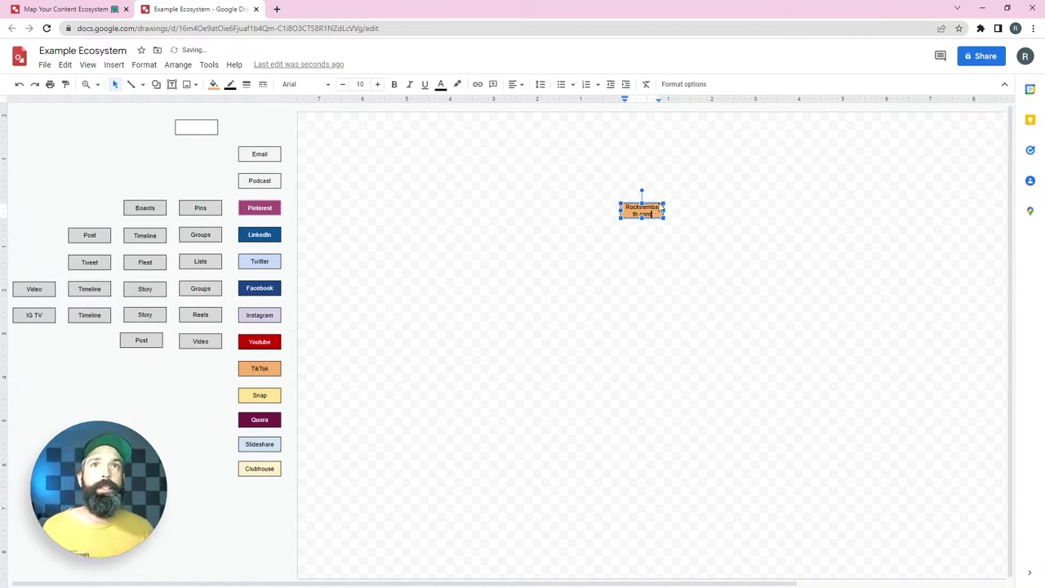
left_click_drag(664, 210, 711, 210)
left_click_drag(647, 210, 723, 210)
left_click(573, 248)
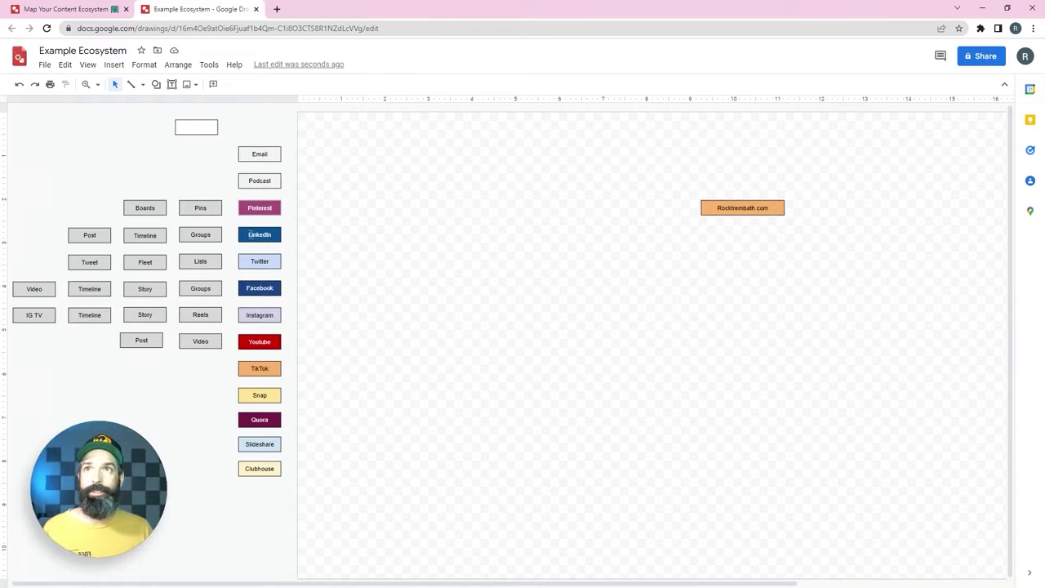
Drag the LinkedIn, Facebook, Twitter and Youtube blocks into a row under the website box
left_click_drag(249, 234, 494, 357)
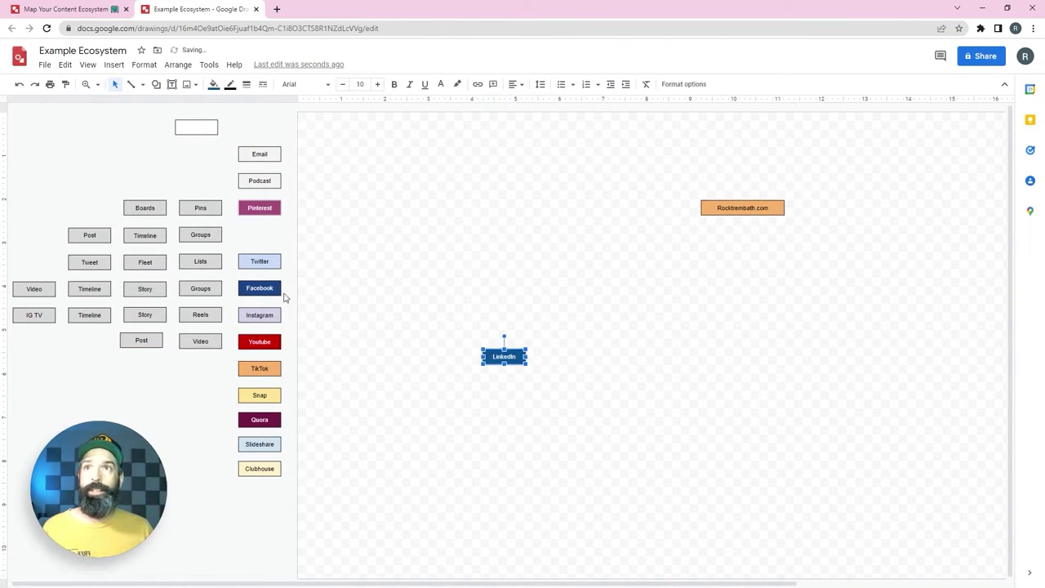
left_click_drag(261, 290, 680, 360)
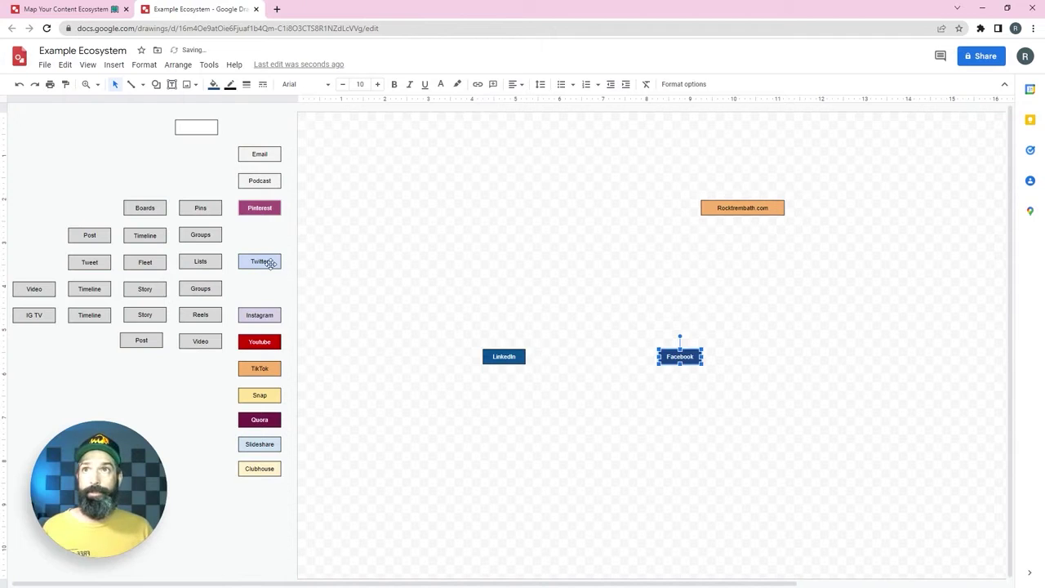
left_click_drag(269, 263, 820, 360)
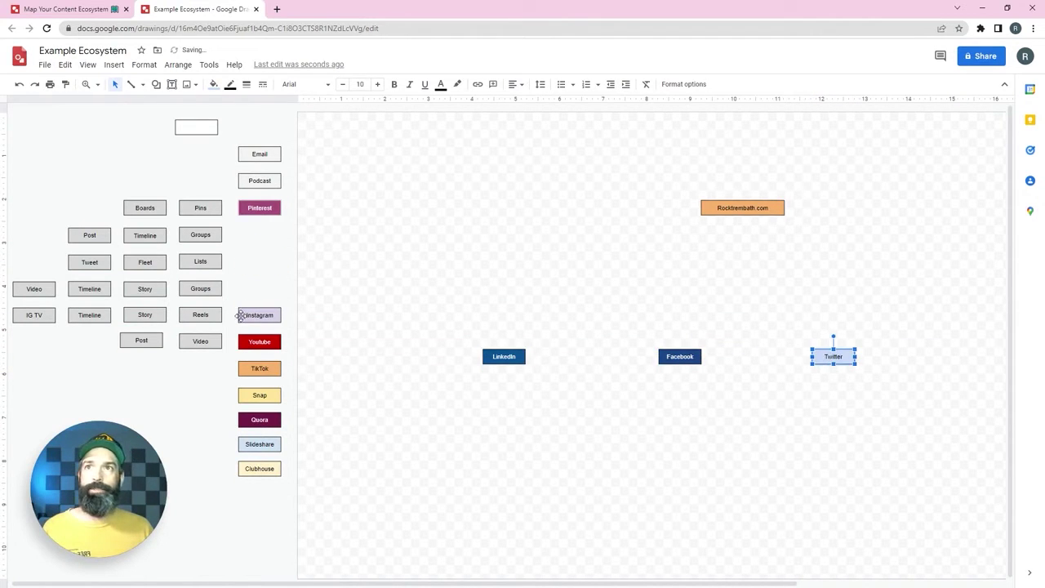
left_click_drag(253, 344, 966, 356)
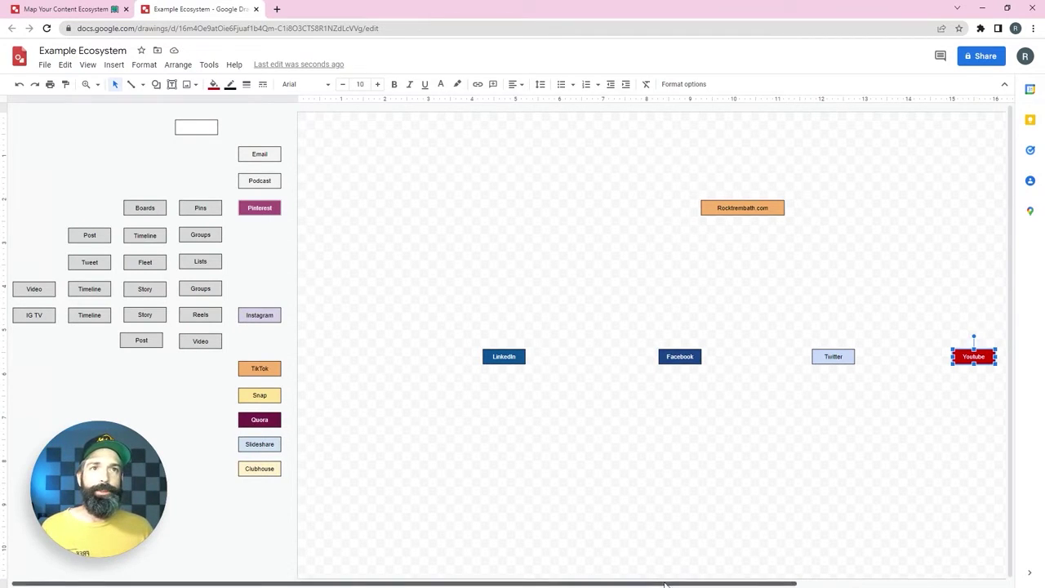
mouse_move(653, 583)
left_mouse_down()
mouse_move(706, 585)
mouse_move(645, 585)
left_mouse_up()
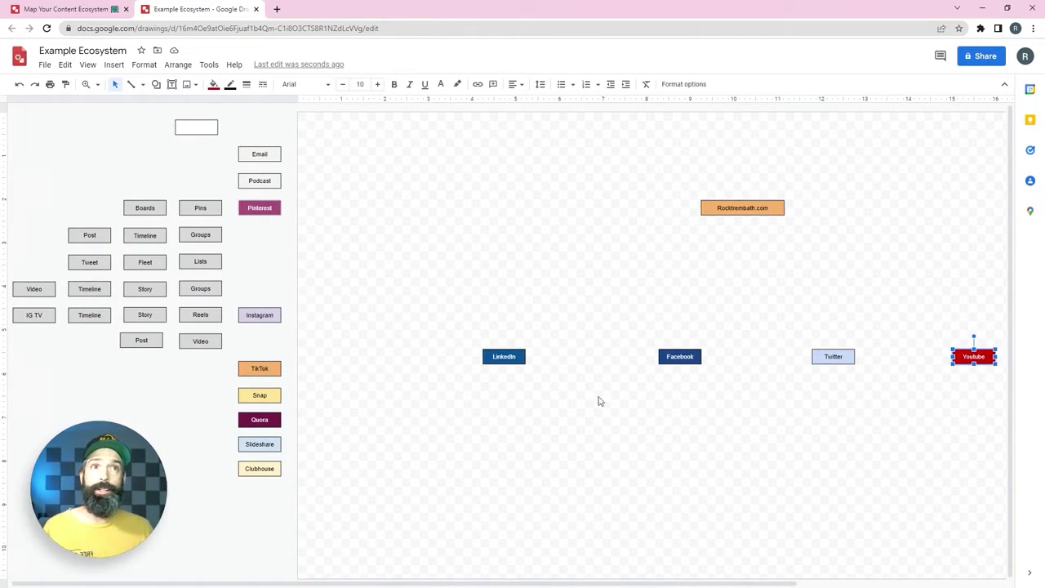
Place the Groups and Timeline boxes side by side, centred under LinkedIn
left_click(570, 464)
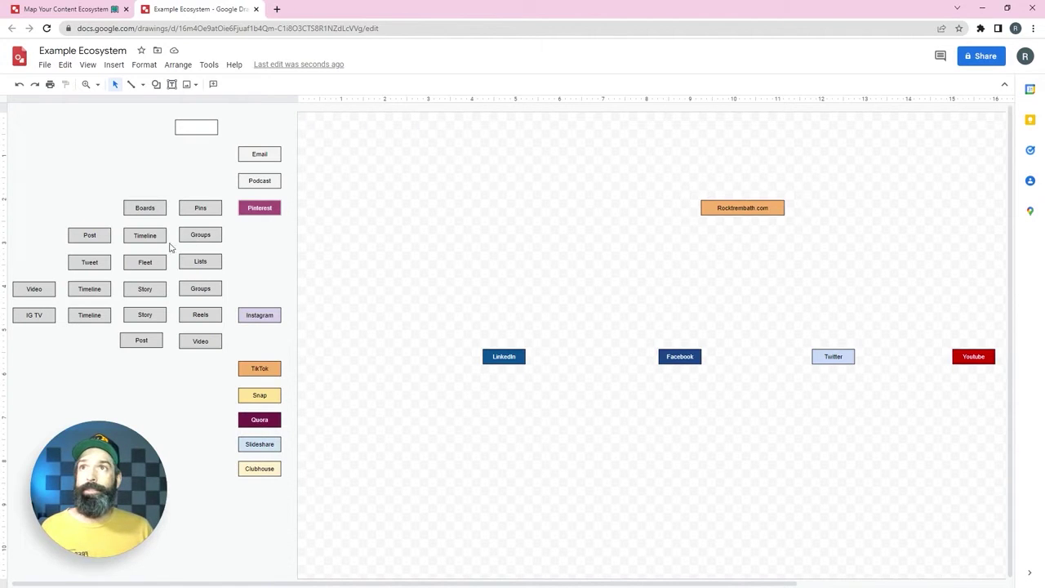
left_click_drag(186, 236, 378, 399)
left_click_drag(140, 237, 474, 398)
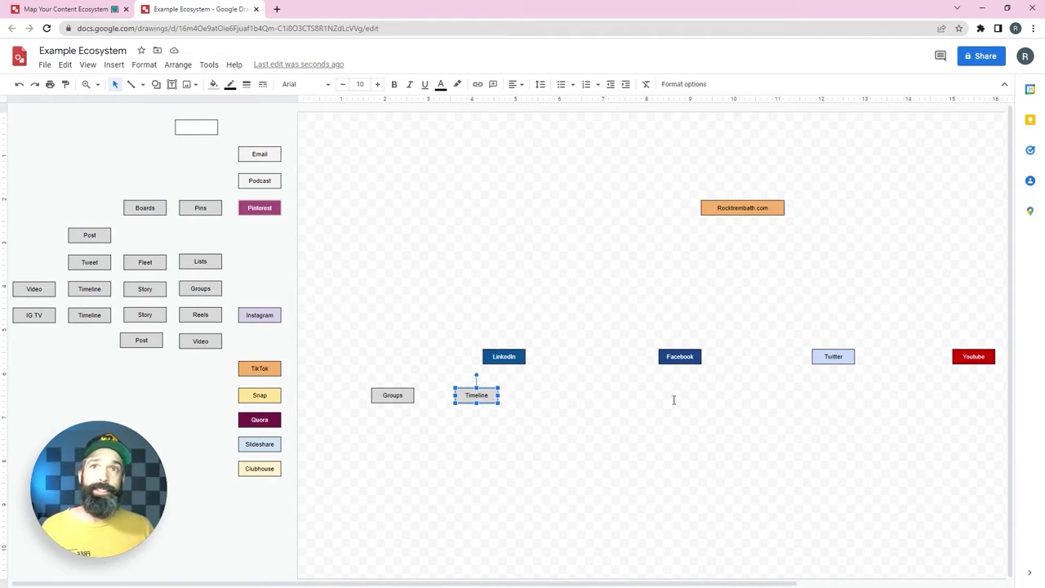
left_click(402, 398, "shift")
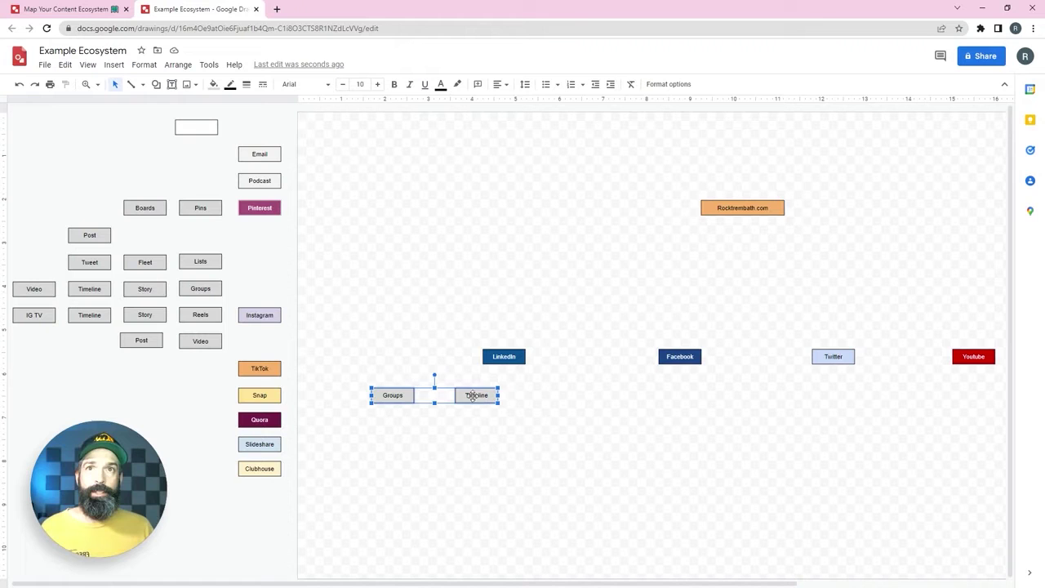
left_click_drag(473, 397, 528, 394)
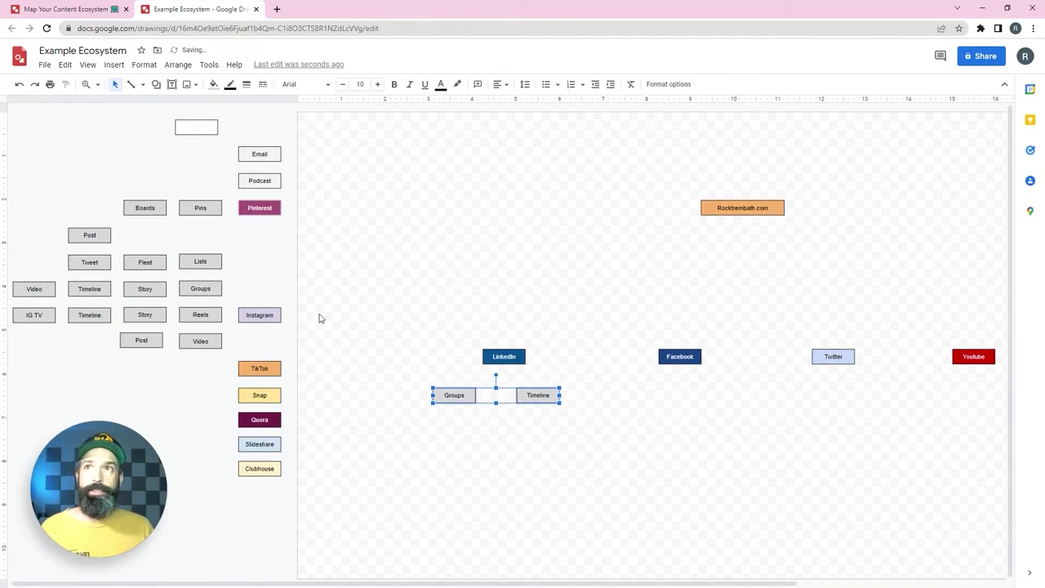
Put Tweet under Twitter, relabel the Fleet box 'Thread', and set it beside Tweet
left_click(91, 262)
left_click_drag(96, 264, 855, 400)
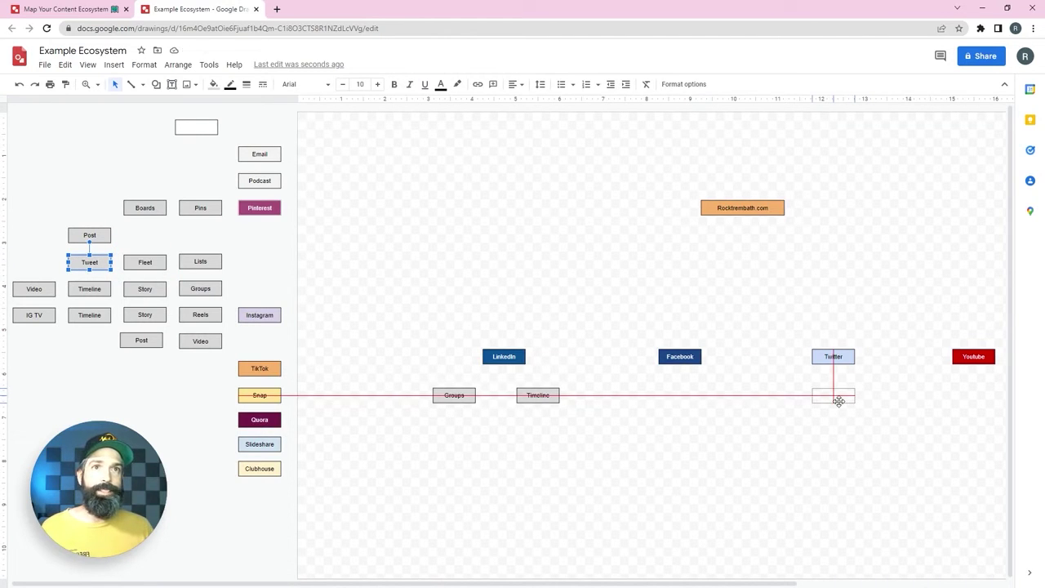
left_click_drag(839, 401, 837, 400)
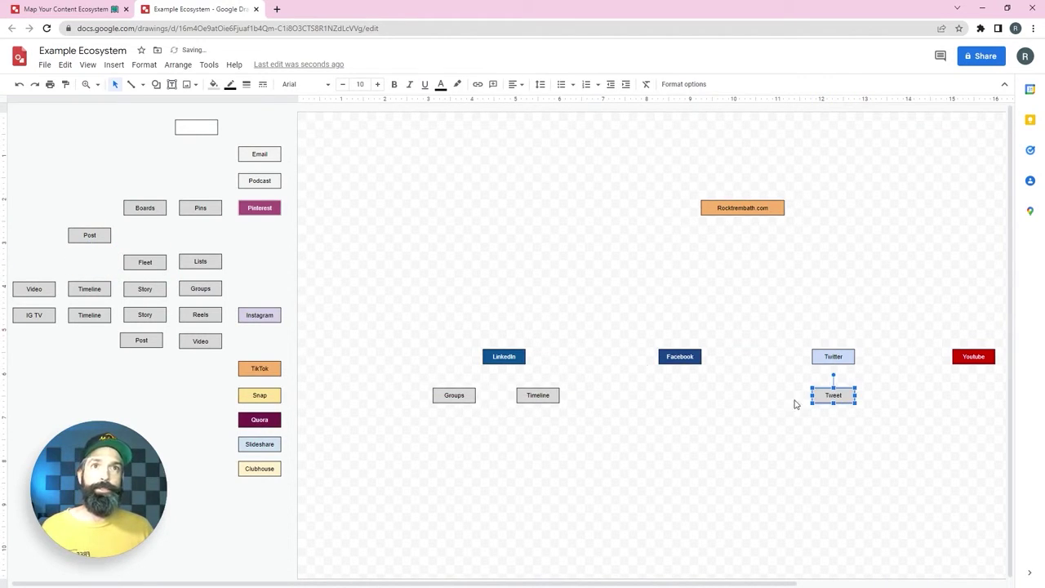
double_click(147, 261)
type("Thread")
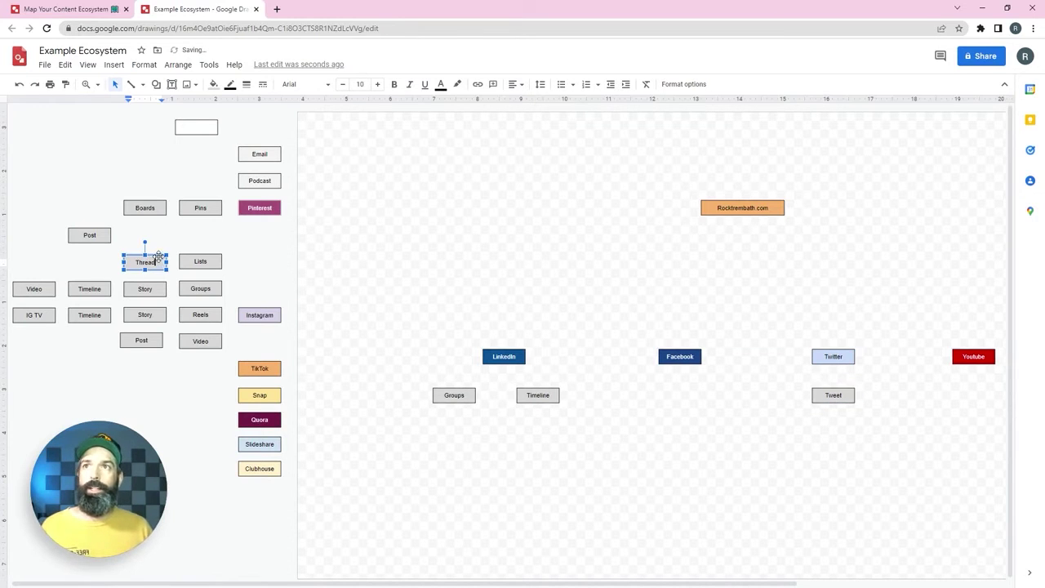
left_click(51, 269)
left_click_drag(130, 265, 865, 397)
left_click(831, 395, "shift")
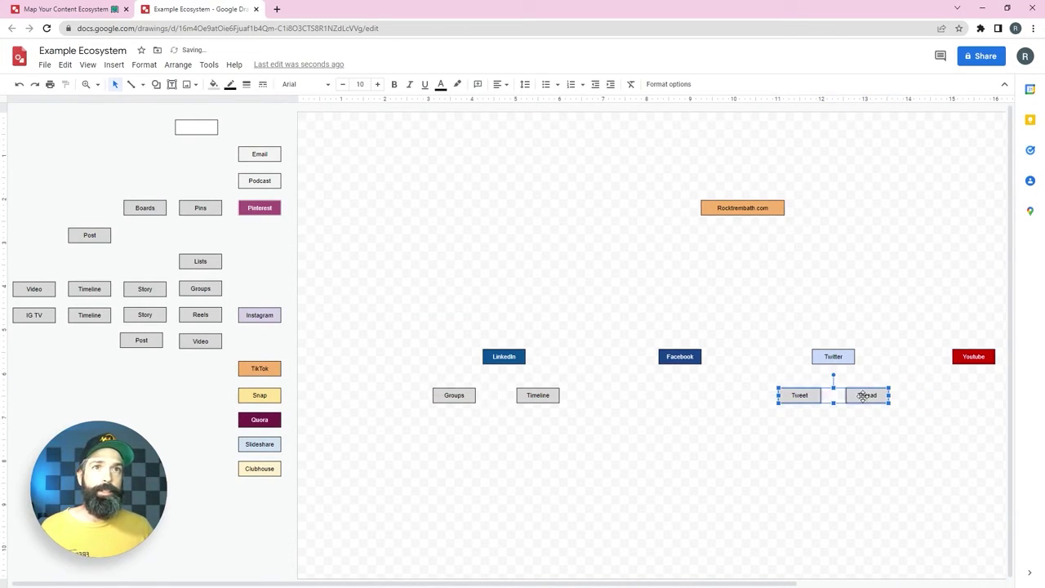
Place a Timeline box under Facebook and Video and Post boxes side by side under Youtube
left_click(93, 289)
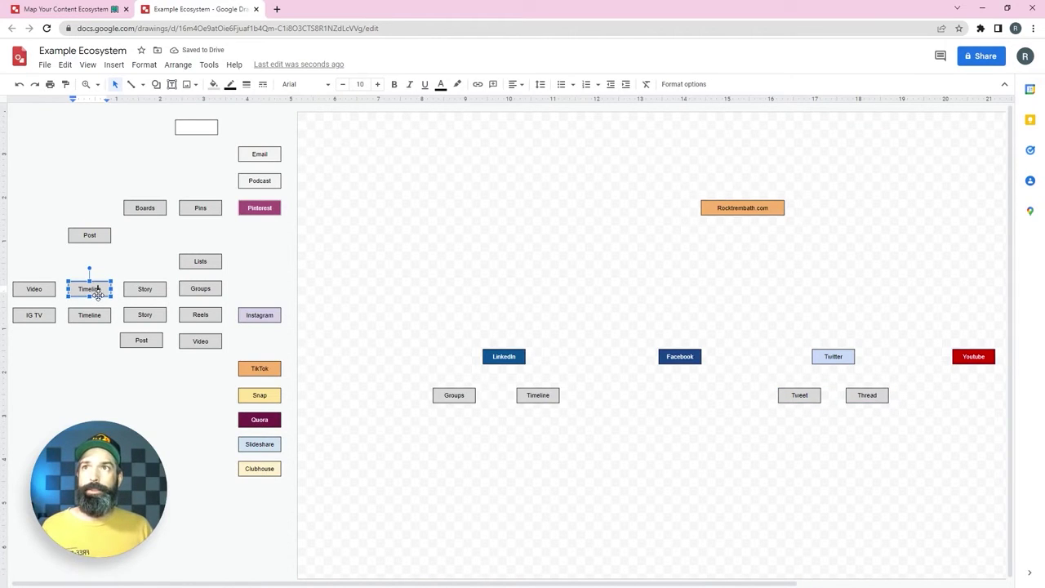
left_click_drag(96, 289, 690, 401)
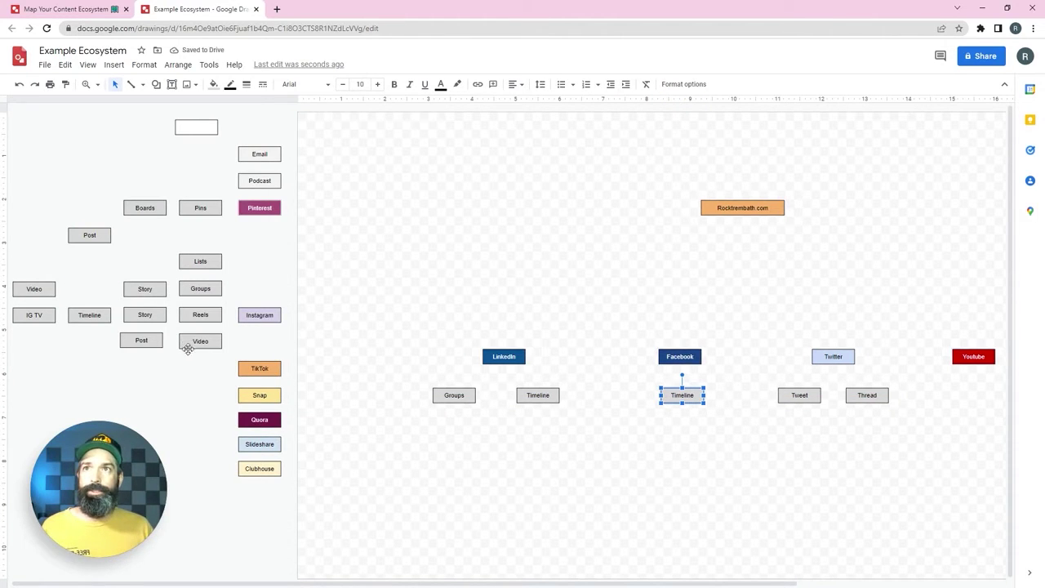
left_click_drag(189, 340, 961, 400)
left_click_drag(143, 340, 940, 430)
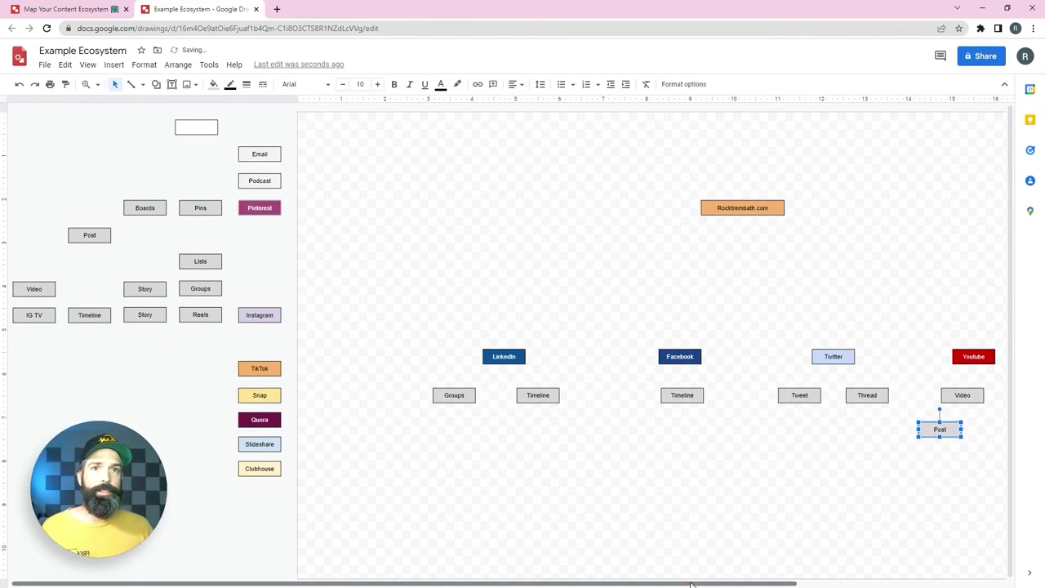
left_click_drag(690, 583, 821, 581)
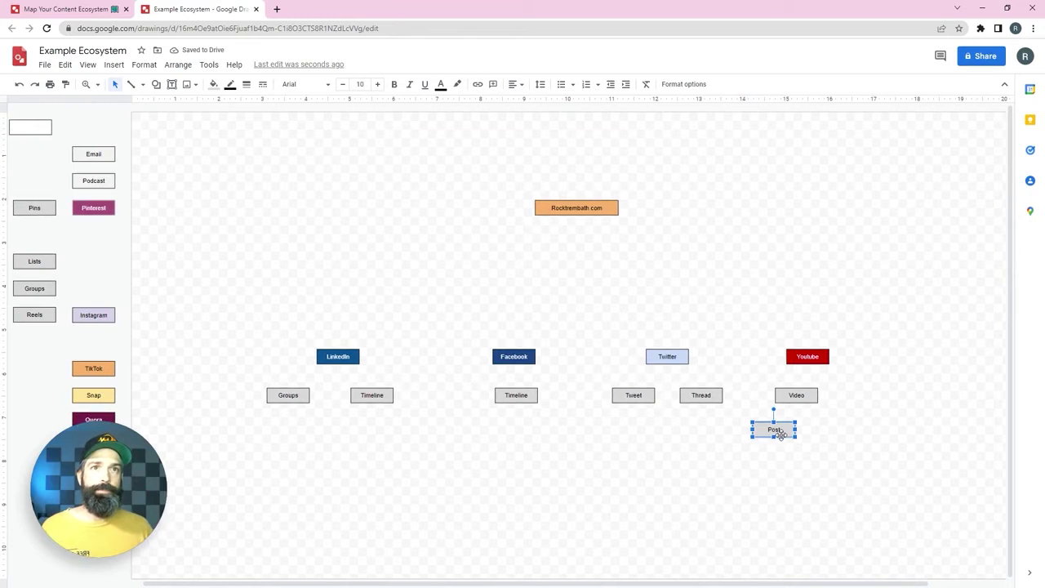
left_click_drag(777, 433, 862, 401)
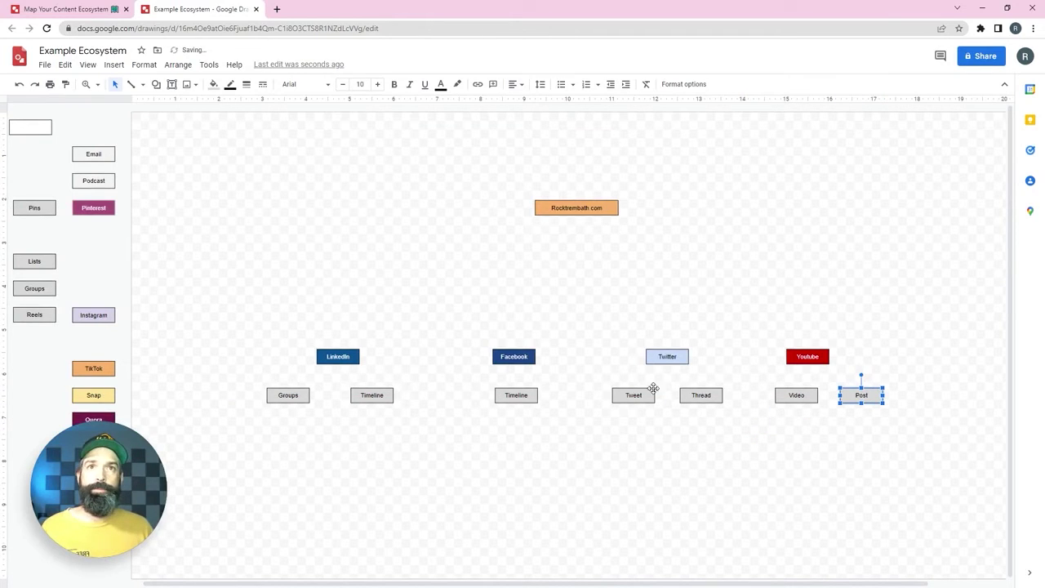
left_click_drag(519, 401, 517, 401)
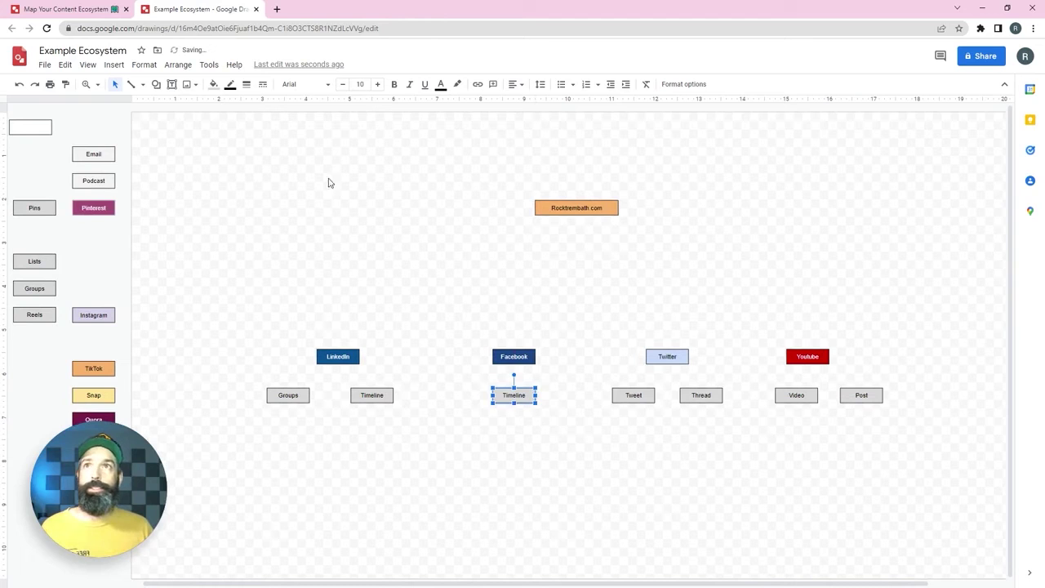
Draw elbow connectors from LinkedIn, Youtube, Facebook and Twitter up to the website block
left_click(142, 85)
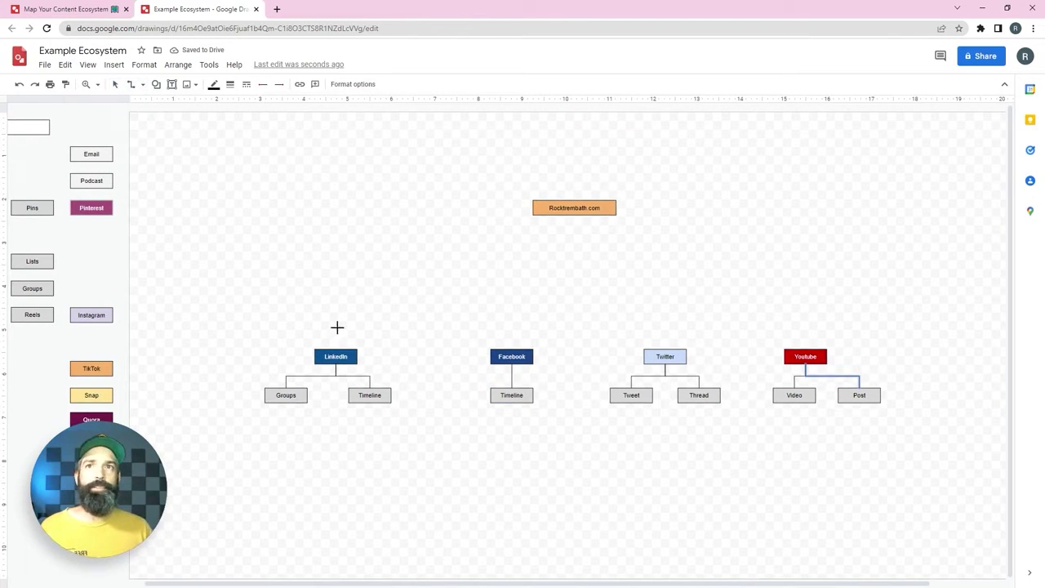
left_click_drag(336, 349, 575, 216)
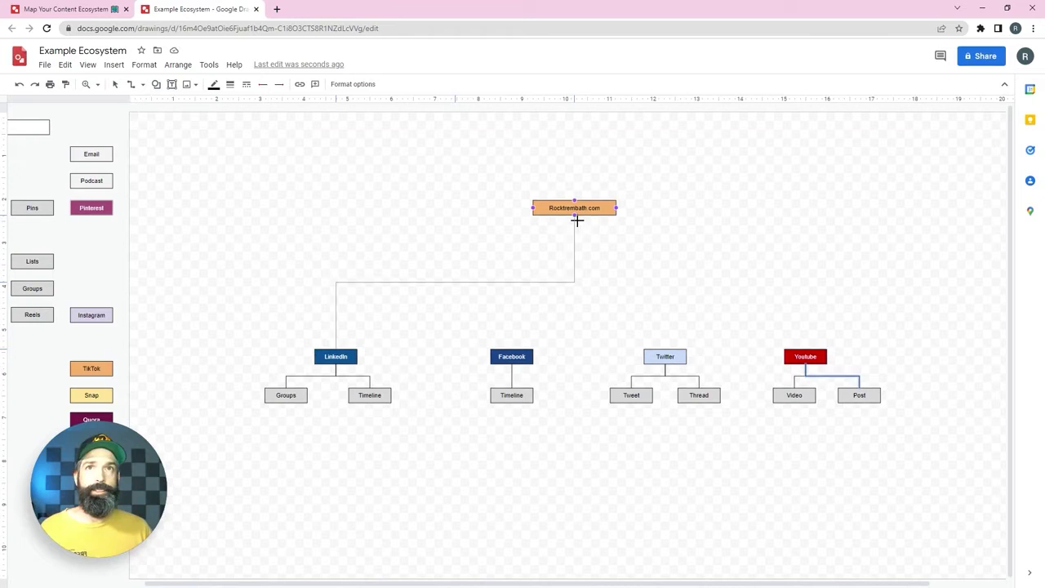
left_click(119, 85)
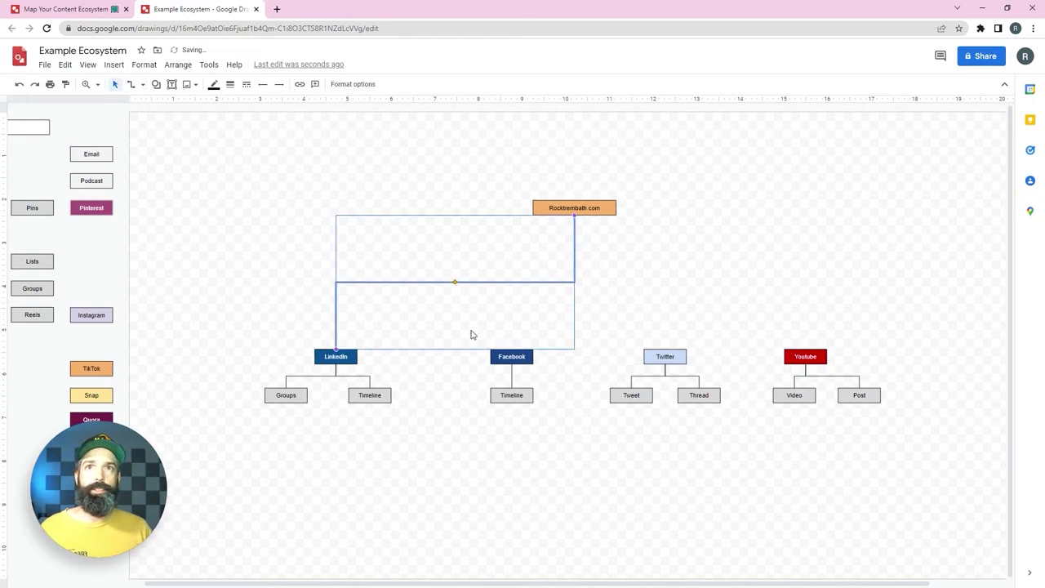
left_click(627, 244)
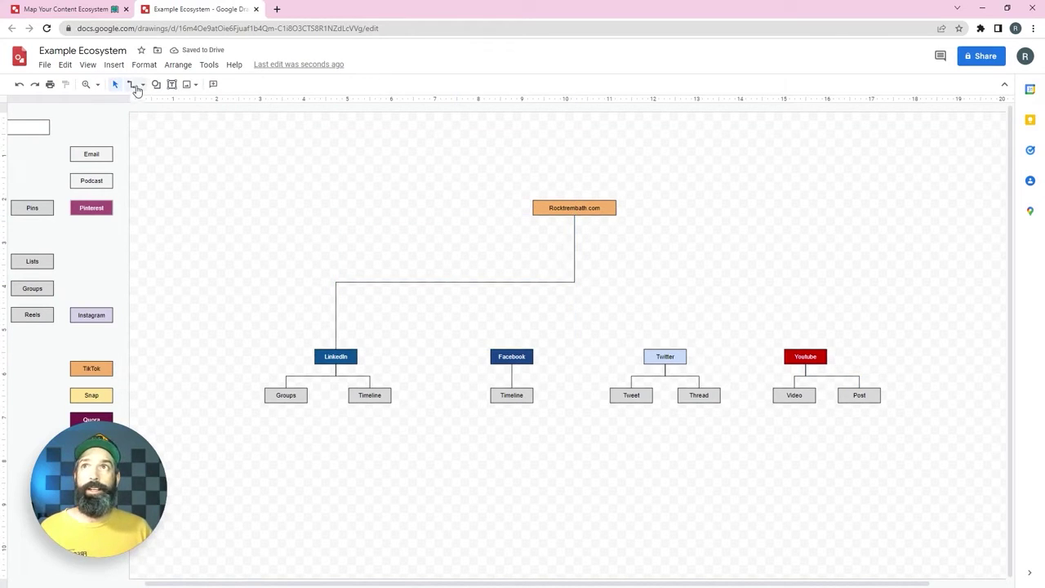
left_click(132, 85)
mouse_move(803, 350)
left_mouse_down()
mouse_move(588, 236)
mouse_move(574, 216)
left_mouse_up()
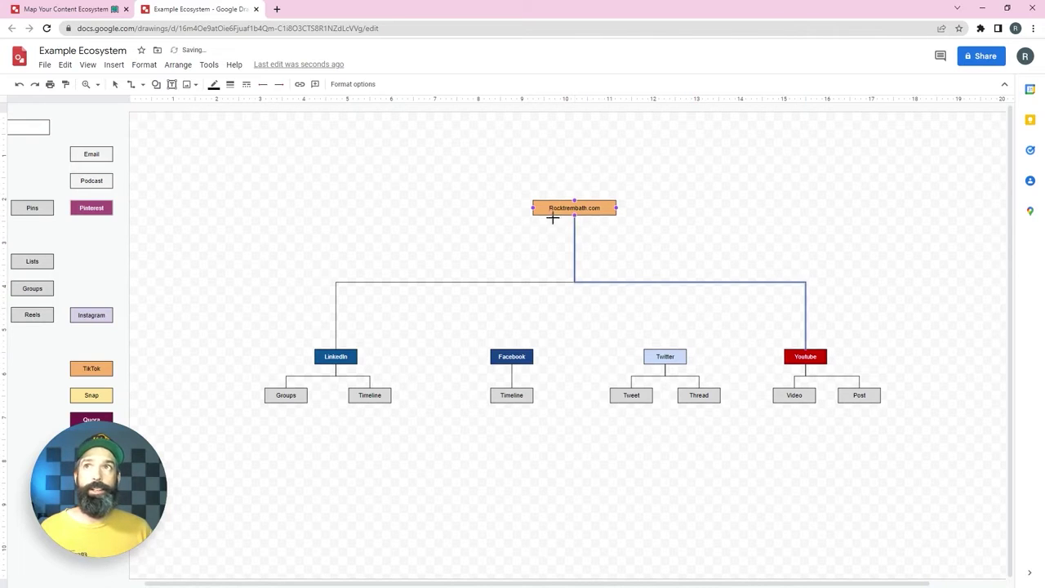
left_click(115, 84)
left_click(131, 85)
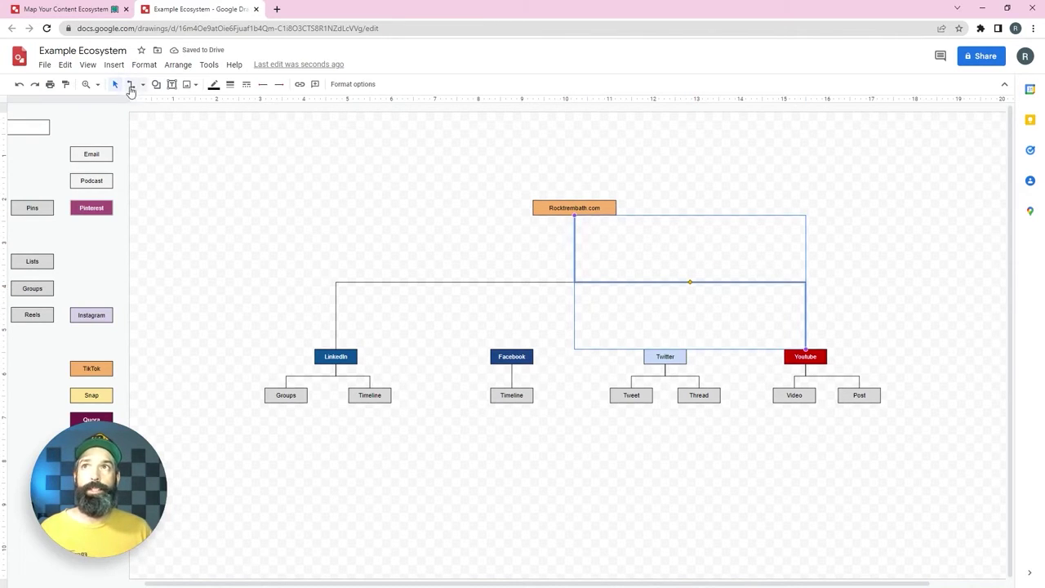
left_click_drag(507, 349, 574, 215)
left_click(116, 85)
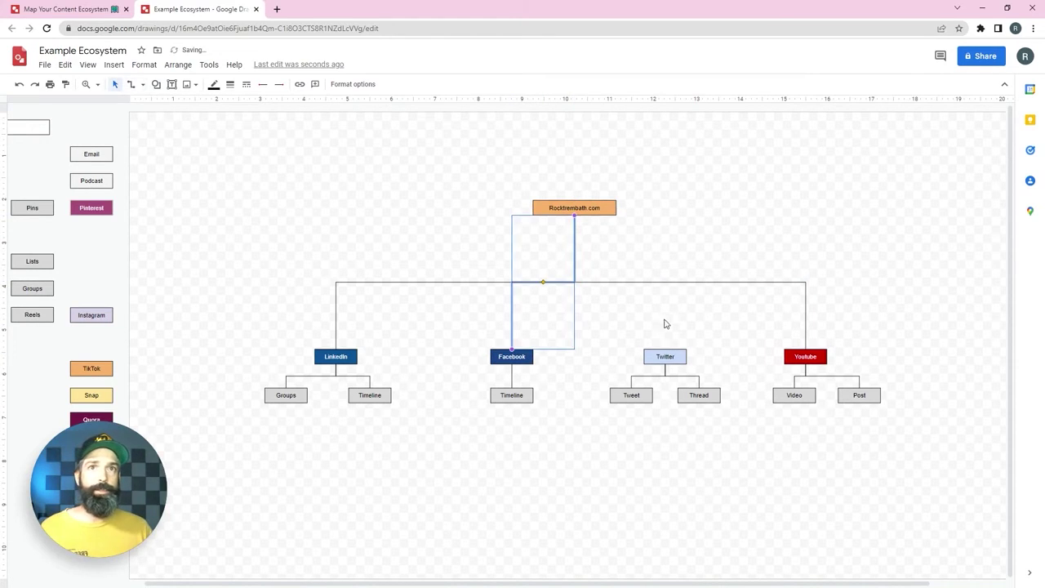
left_click(131, 85)
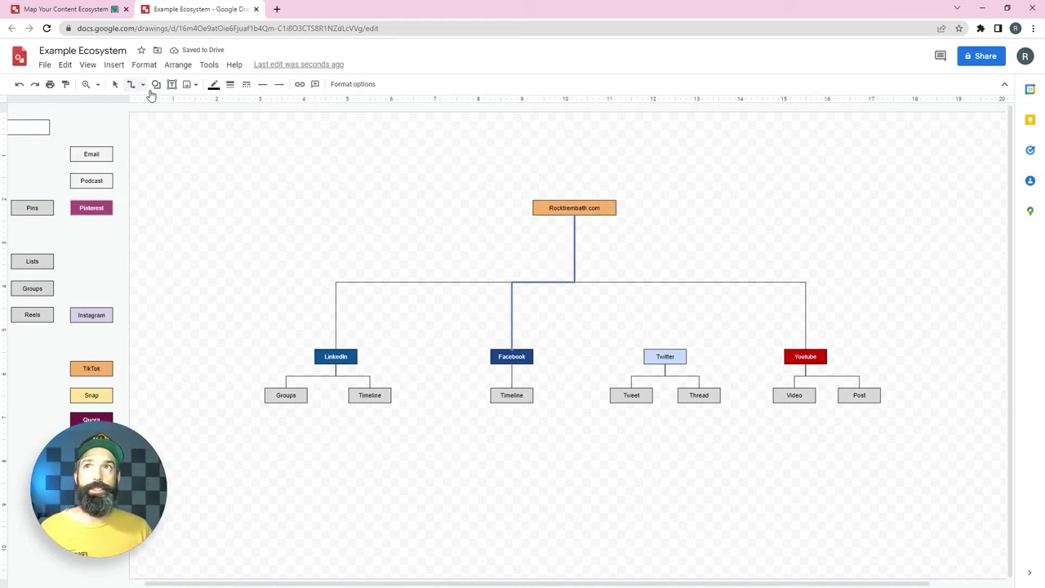
mouse_move(664, 350)
left_mouse_down()
mouse_move(565, 212)
mouse_move(574, 216)
left_mouse_up()
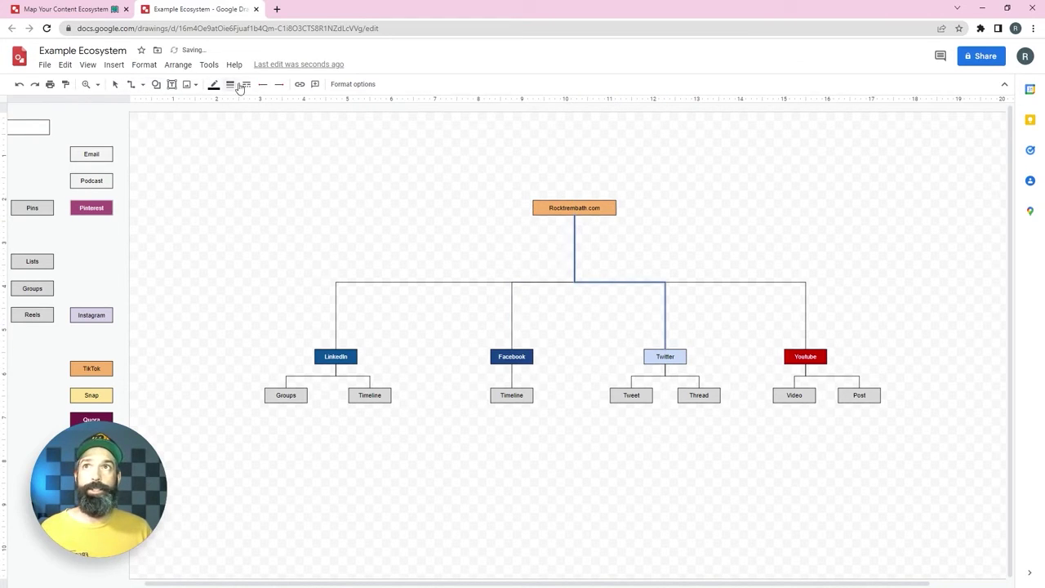
Give the connector a filled arrowhead at its website-block end
left_click(280, 85)
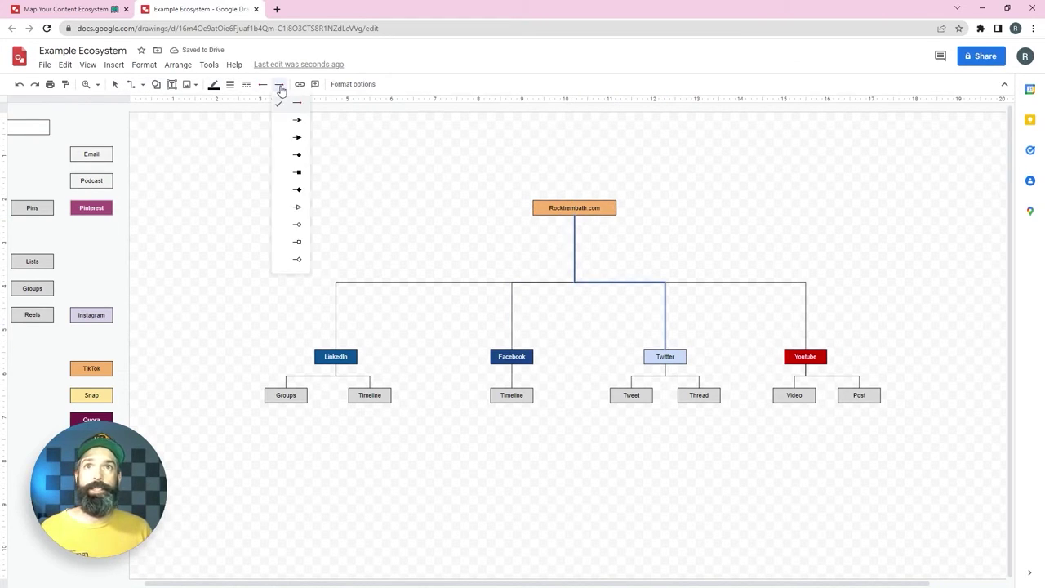
left_click(297, 137)
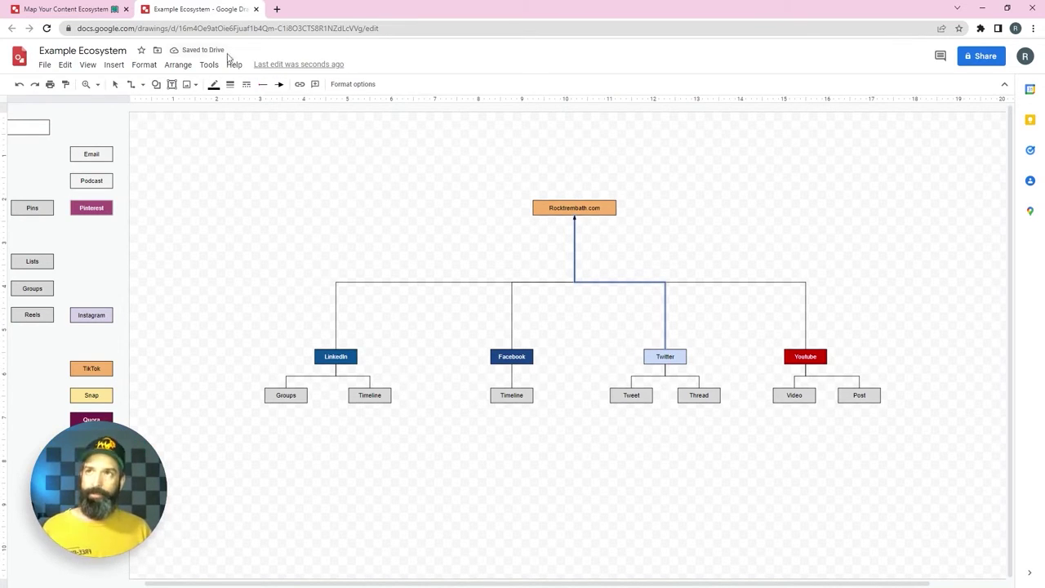
left_click(343, 207)
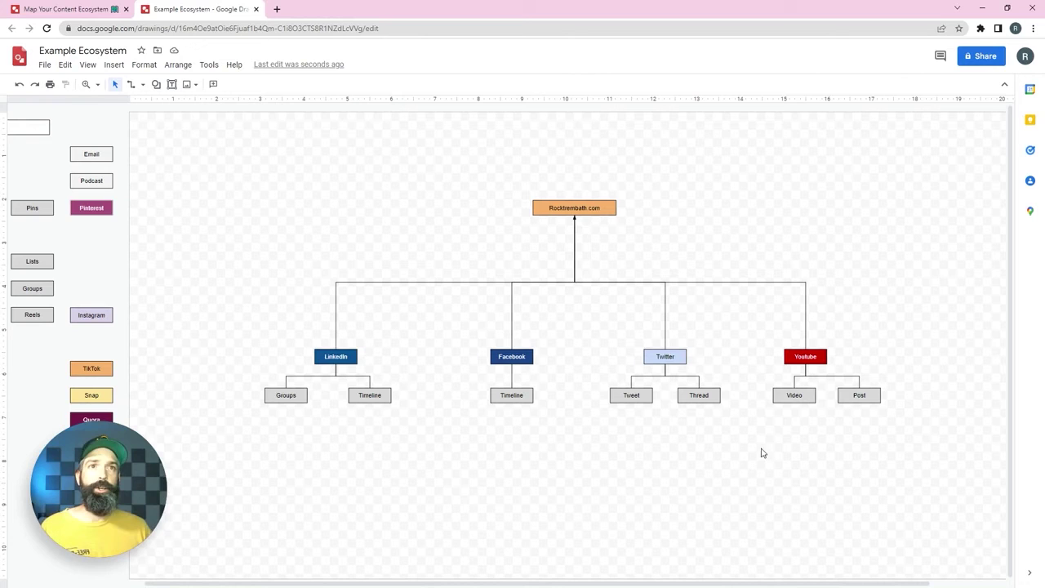
Fill the Video box under Youtube with yellow
left_click(787, 400)
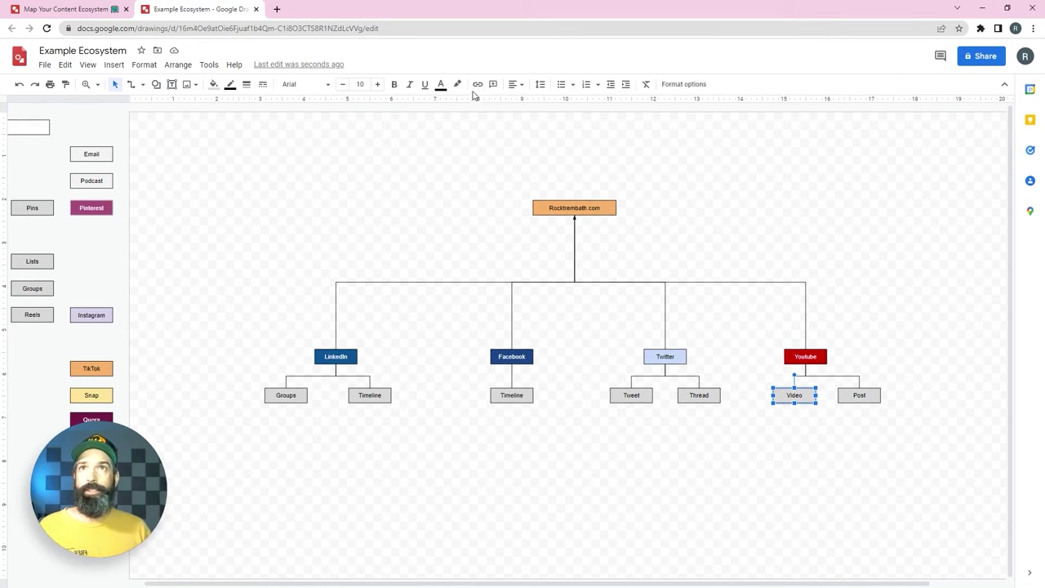
left_click(213, 85)
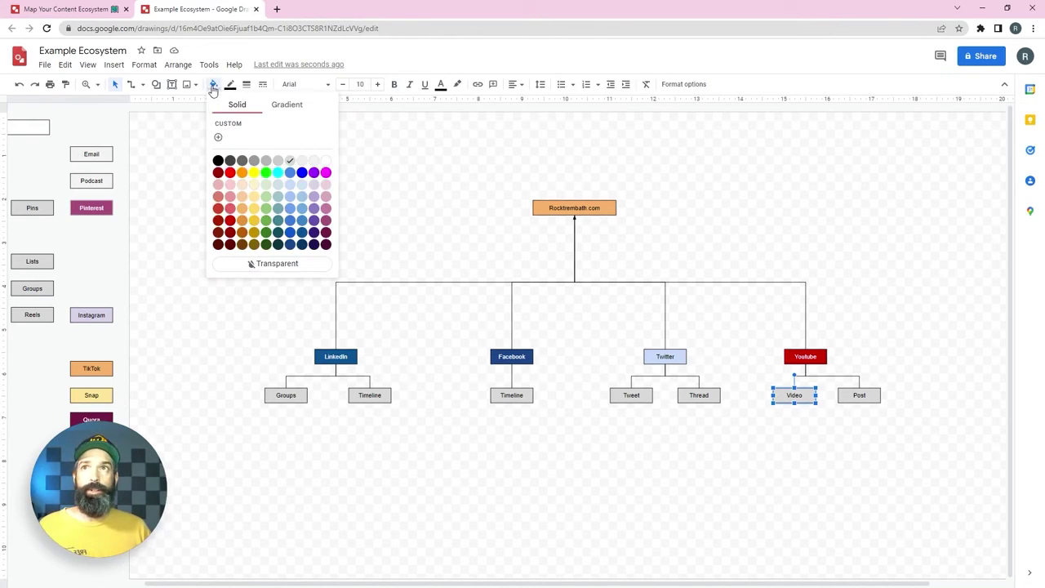
left_click(254, 173)
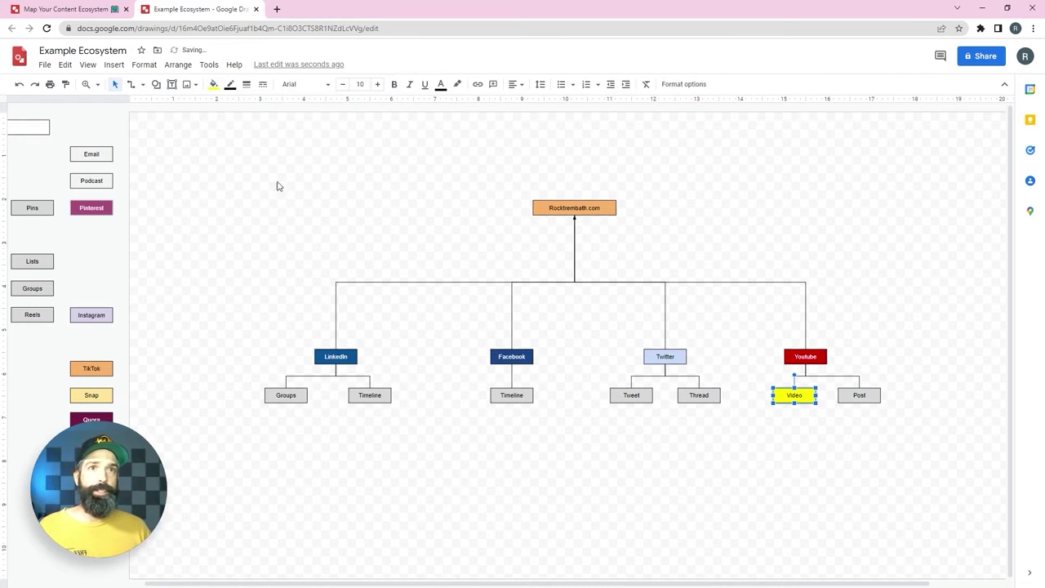
left_click(627, 445)
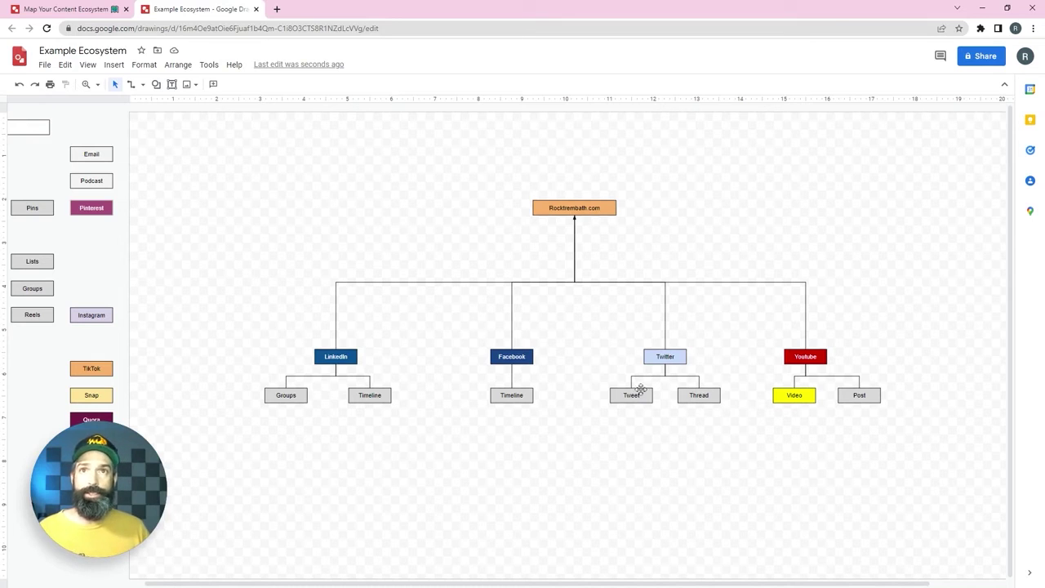
left_click(509, 400)
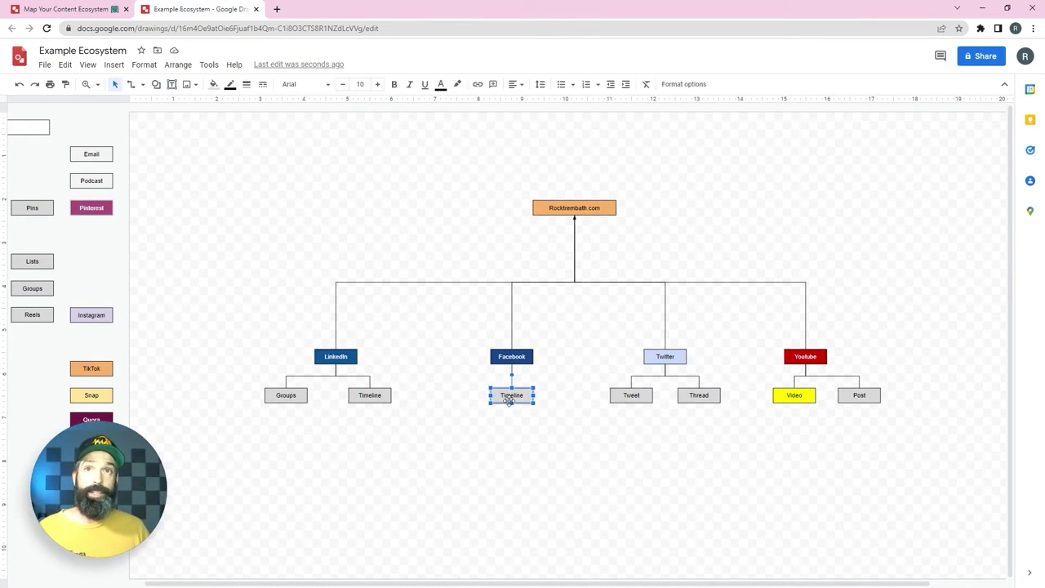
left_click(366, 400)
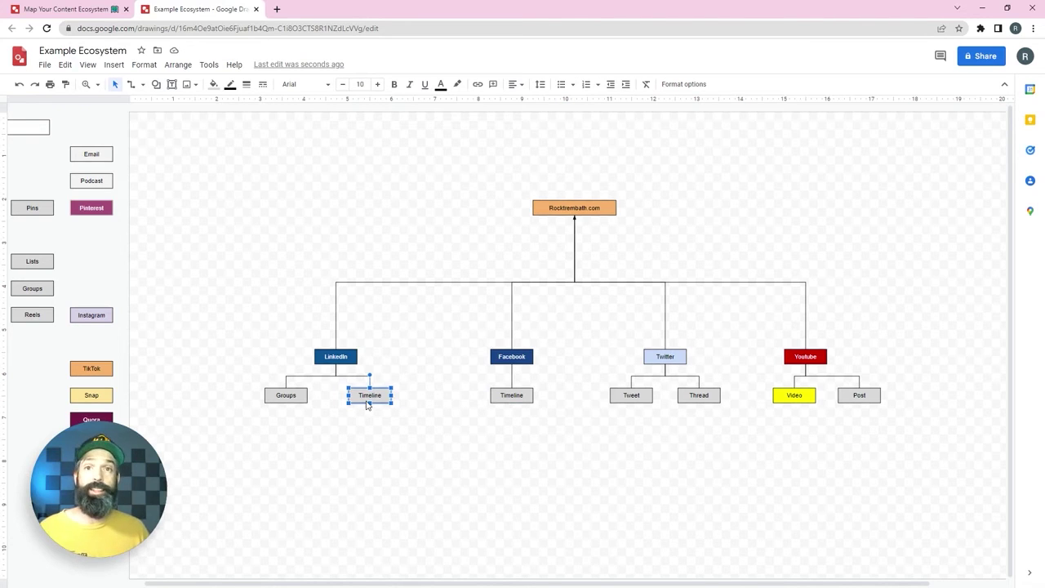
left_click(287, 397)
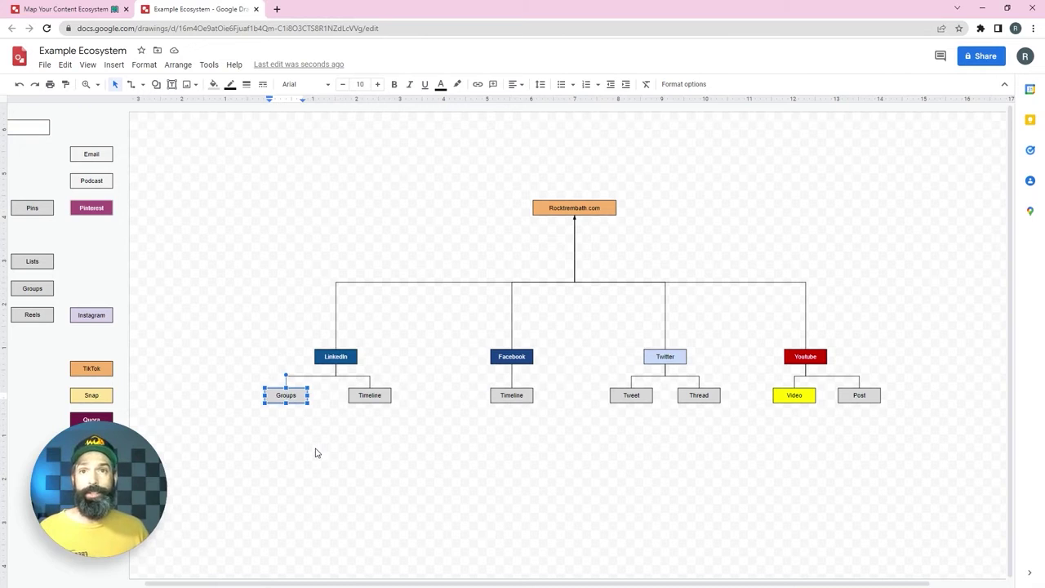
left_click(249, 332)
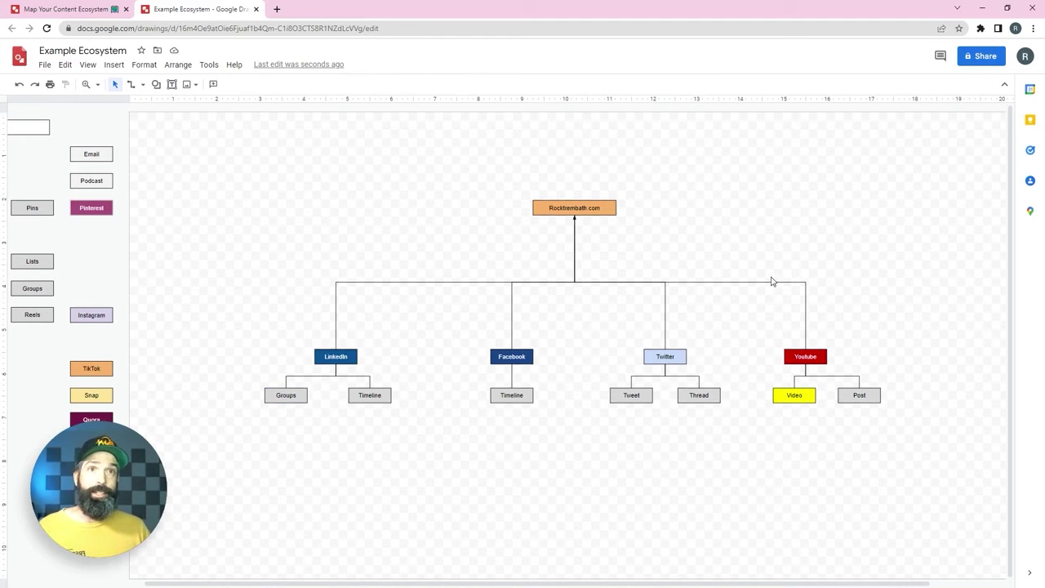
left_click(548, 207)
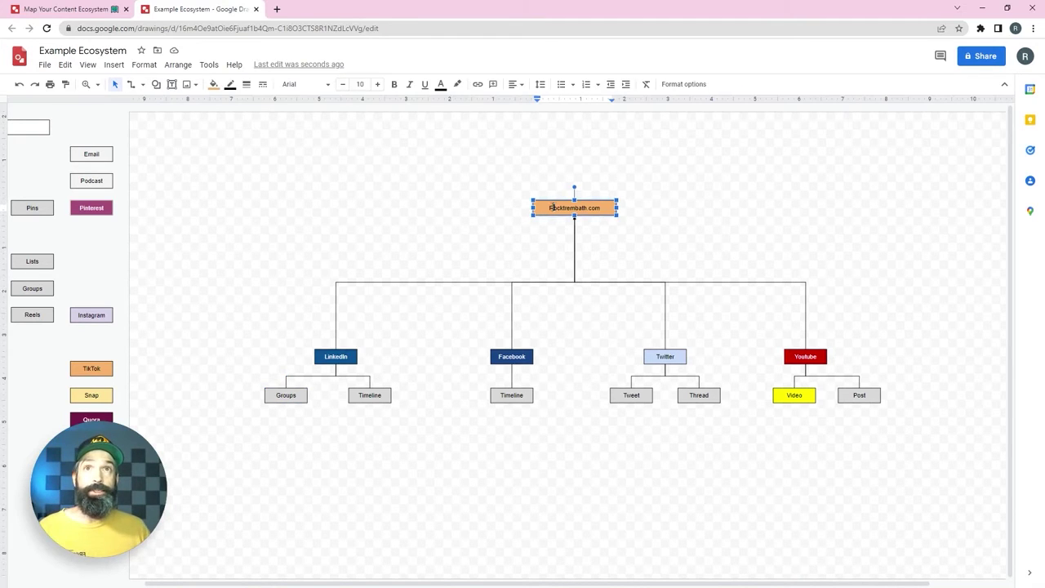
left_click(545, 208)
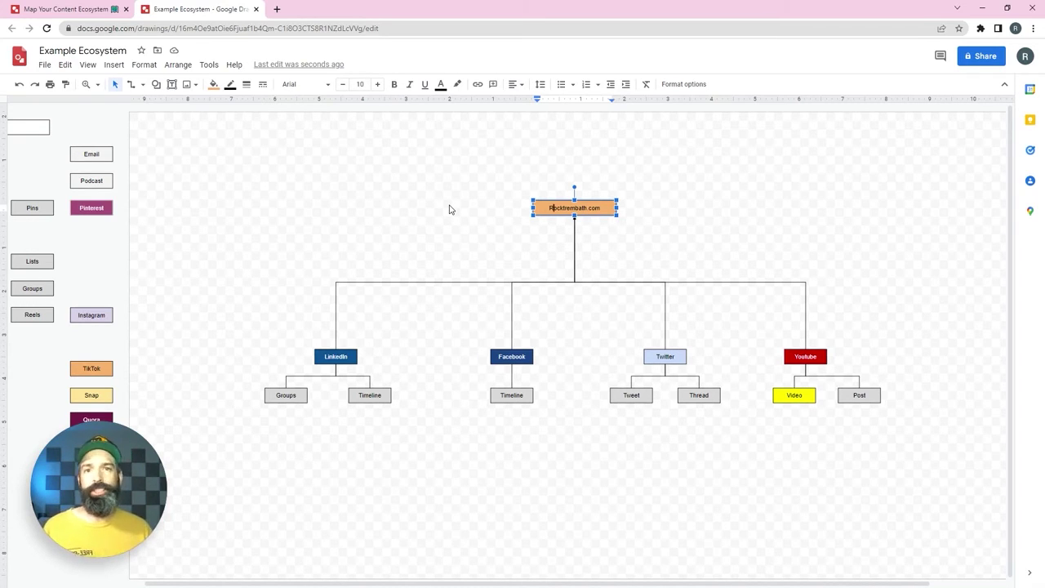
left_click(423, 231)
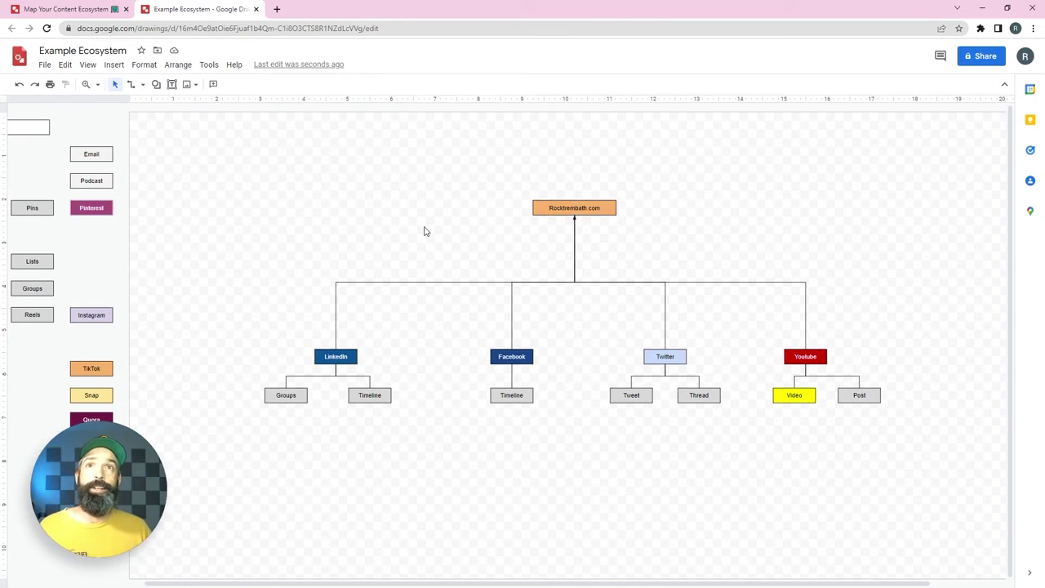